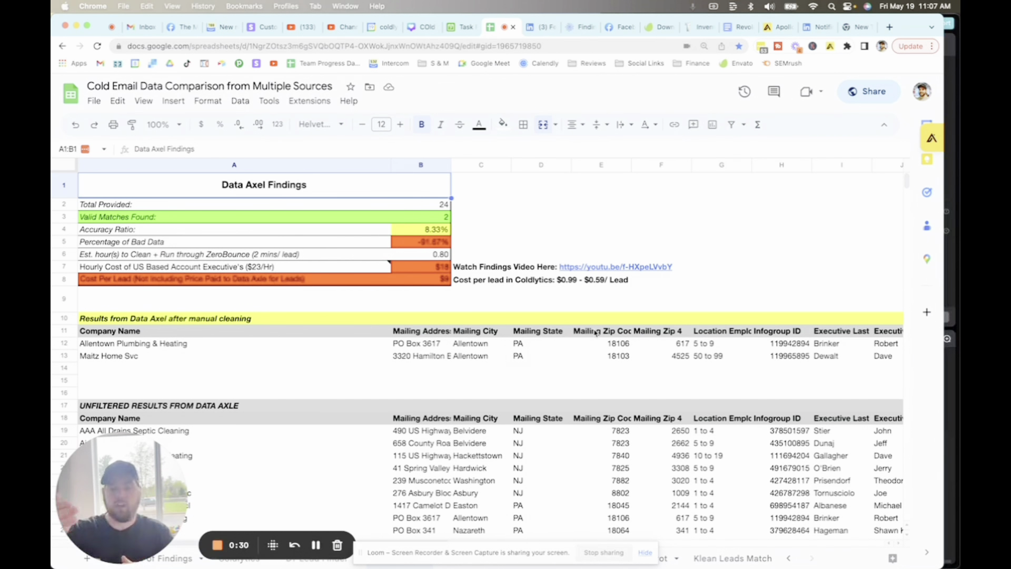
Examine the Data Axel findings: total provided, valid matches, the manually cleaned companies and the estimated cleaning hours.
left_click(427, 208)
left_click(430, 220)
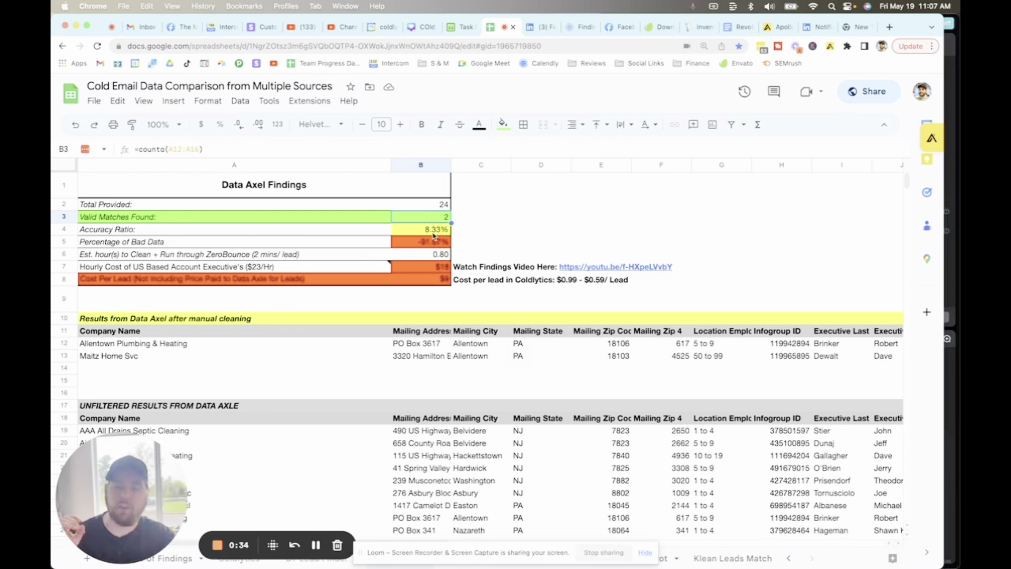
left_click_drag(287, 349, 287, 363)
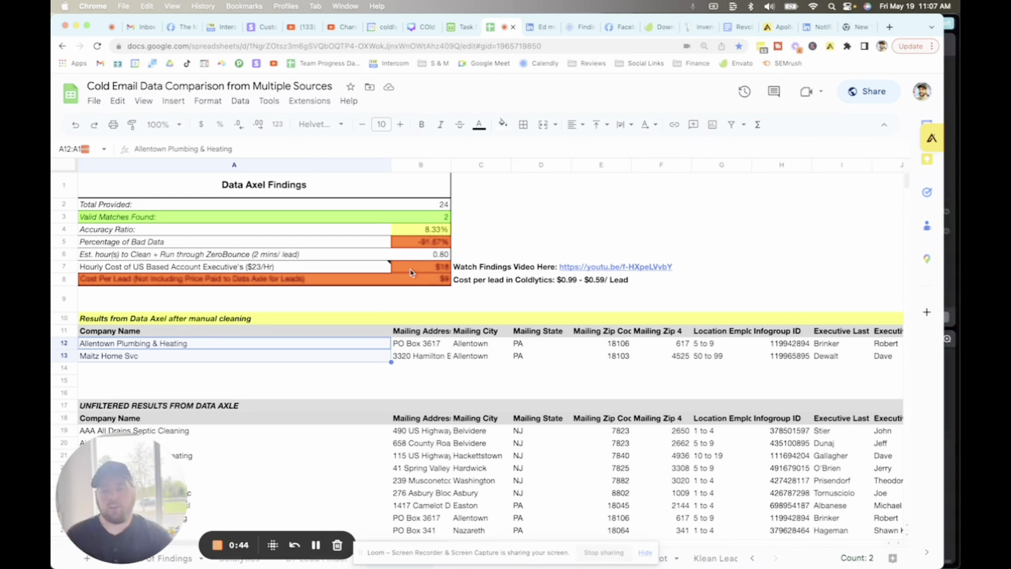
mouse_move(379, 271)
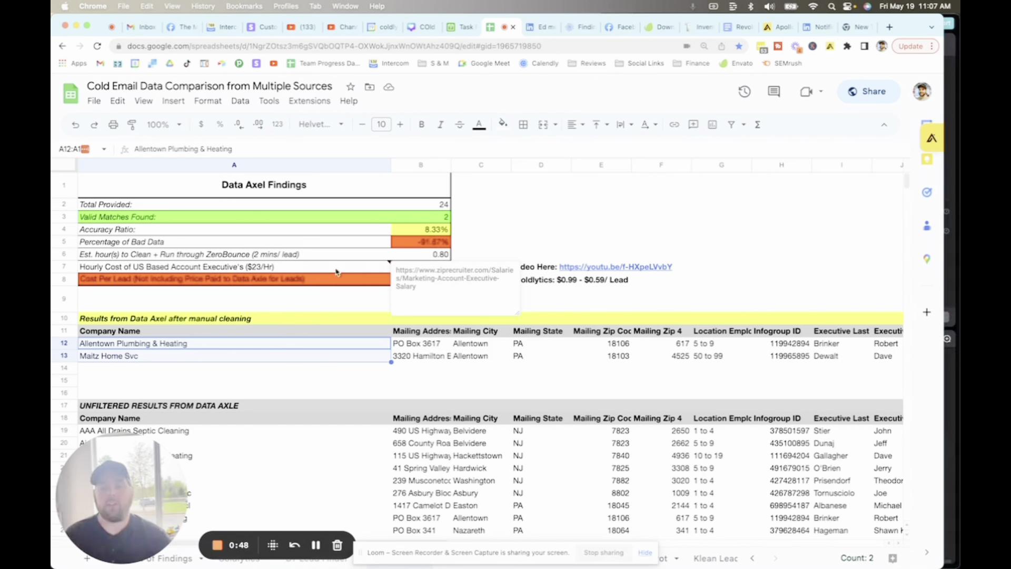
left_click(337, 257)
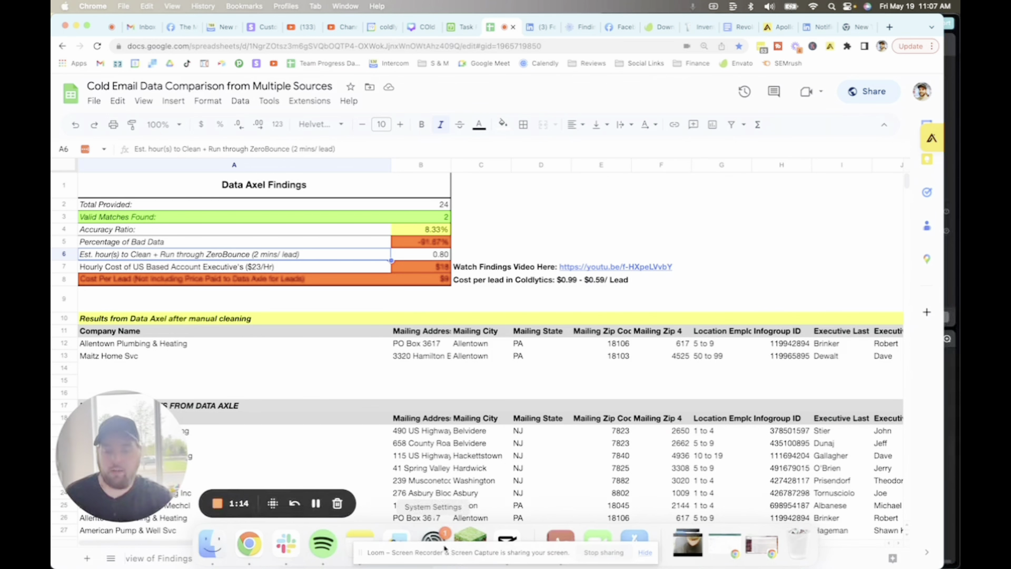
Open the Coldlytics sheet to review its lead list.
scroll(289, 561, "left", 1)
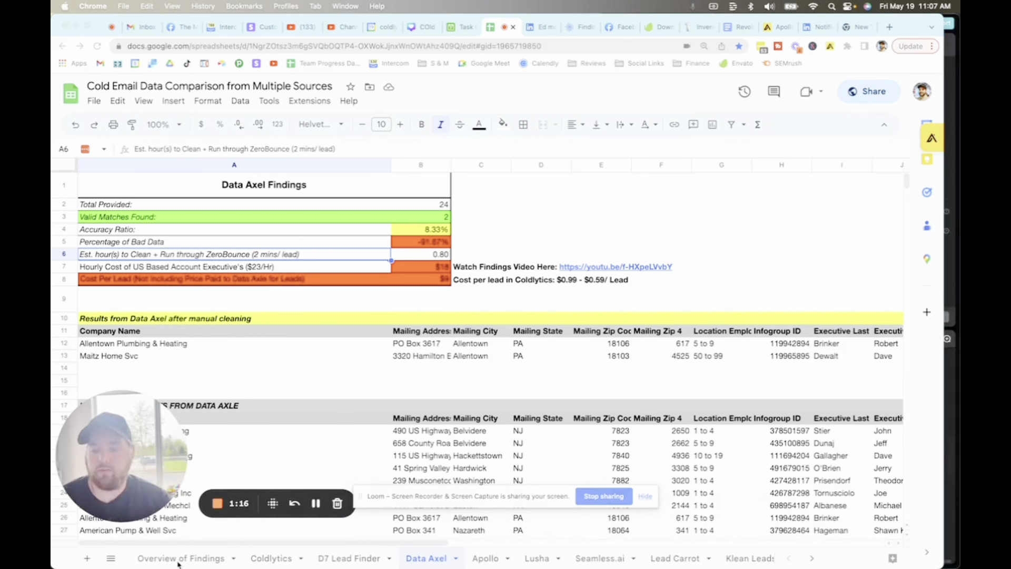
left_click(280, 561)
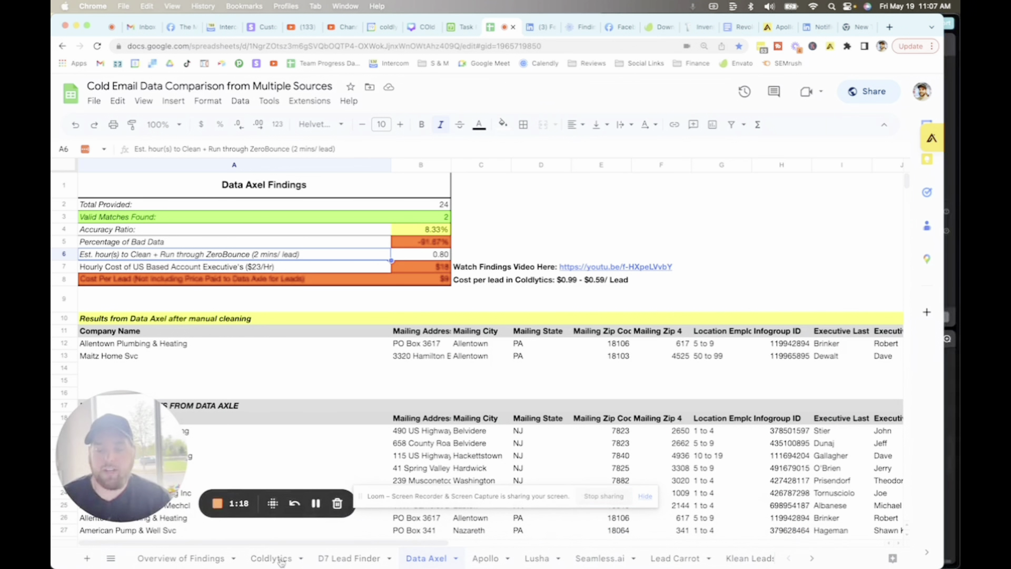
left_click(281, 559)
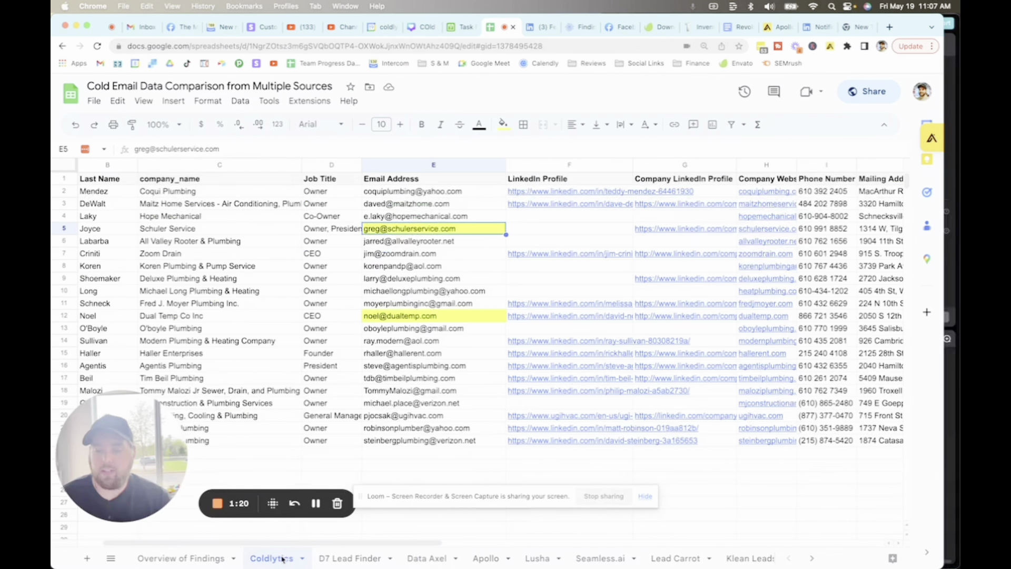
mouse_move(108, 448)
left_mouse_down()
mouse_move(256, 443)
mouse_move(106, 442)
left_mouse_up()
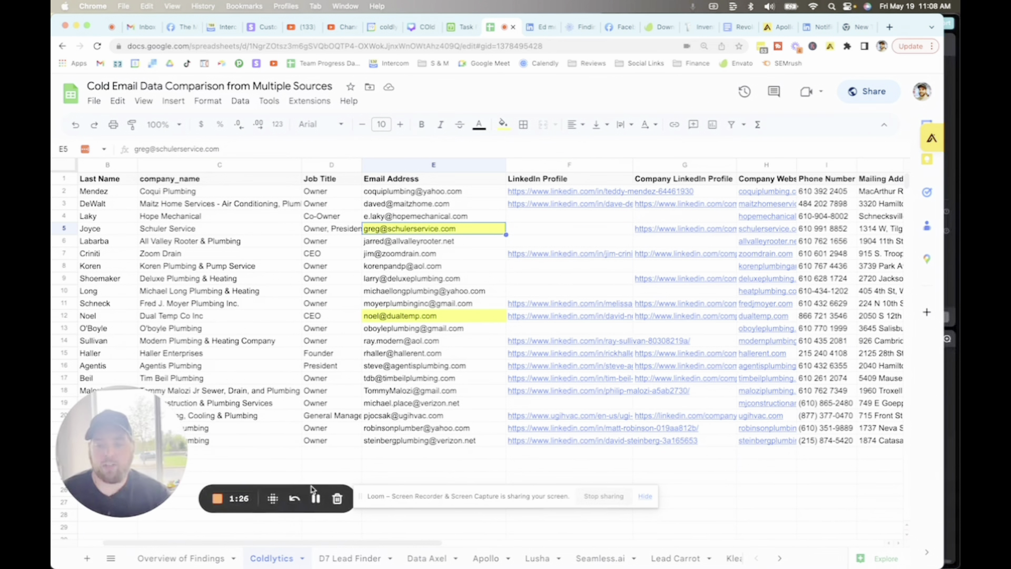
Review the findings on the D7 Lead Finder, Apollo, Lusha, Seamless.ai, Lead Carrot and Klean Leads Match sheets.
left_click(349, 558)
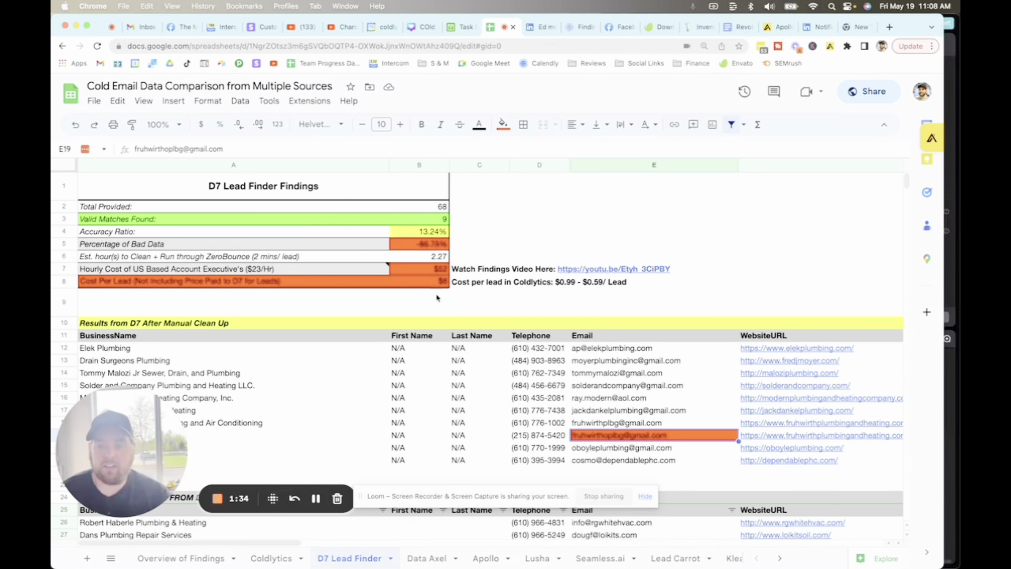
left_click(485, 557)
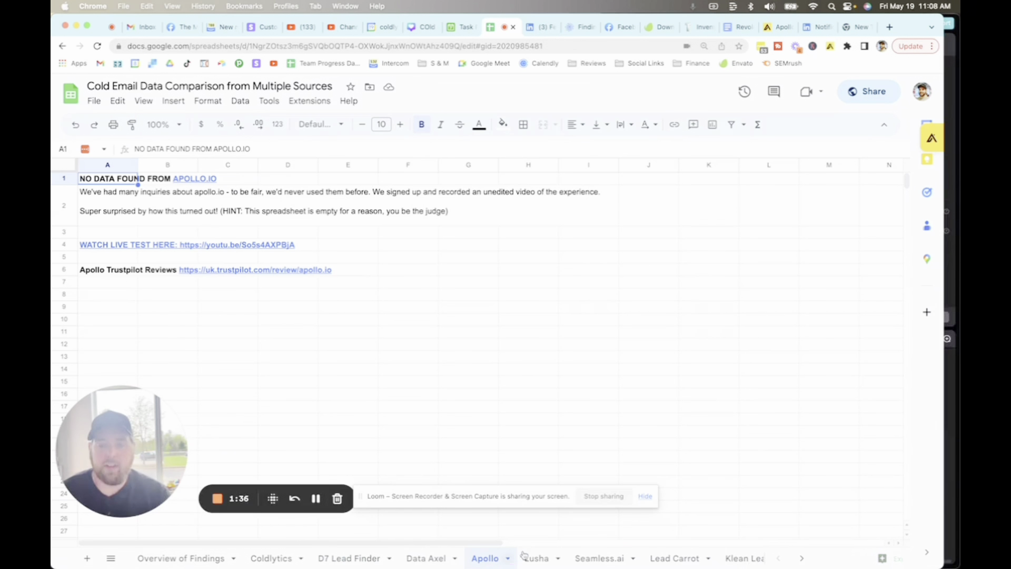
left_click(539, 558)
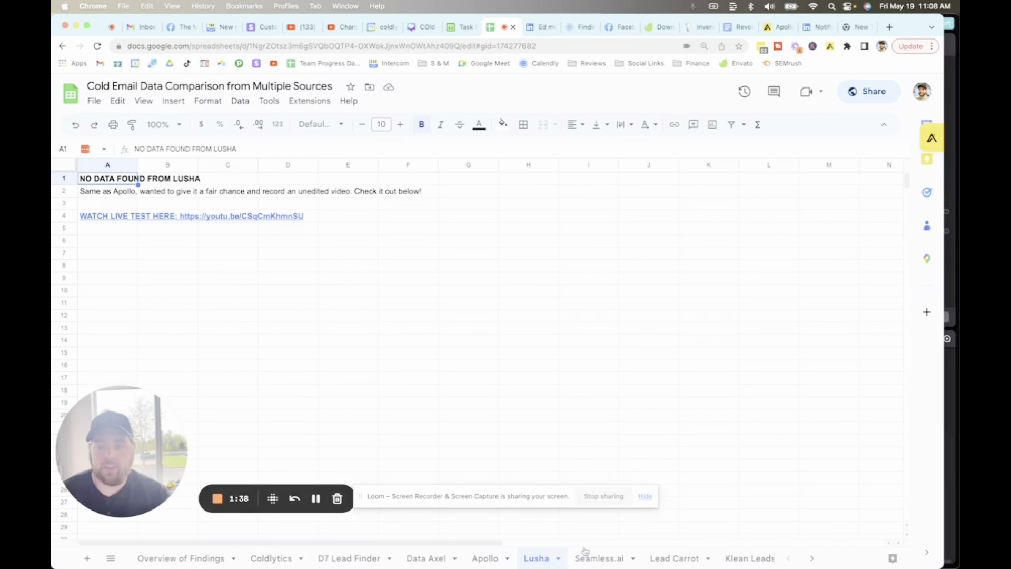
left_click(600, 558)
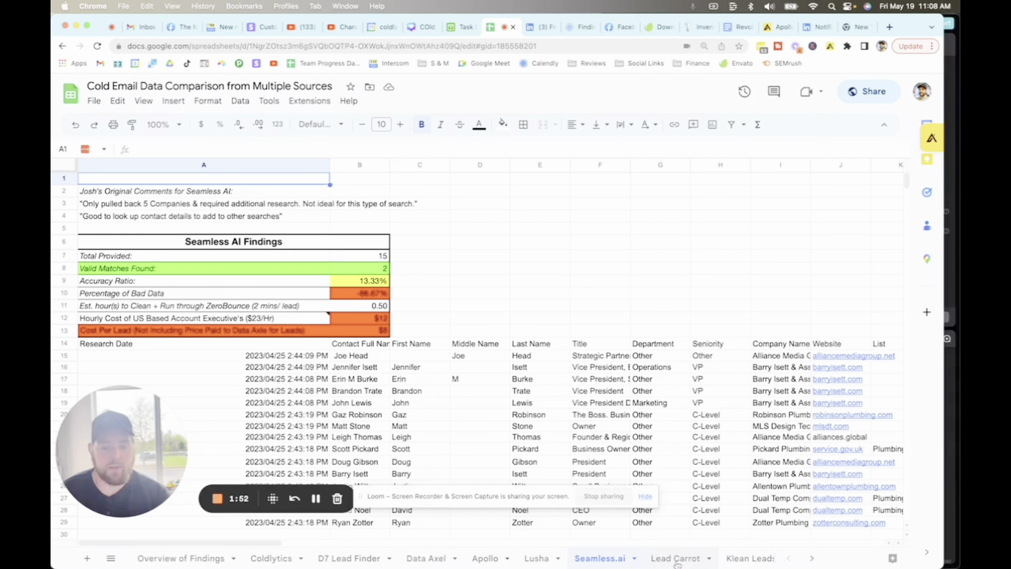
left_click(676, 559)
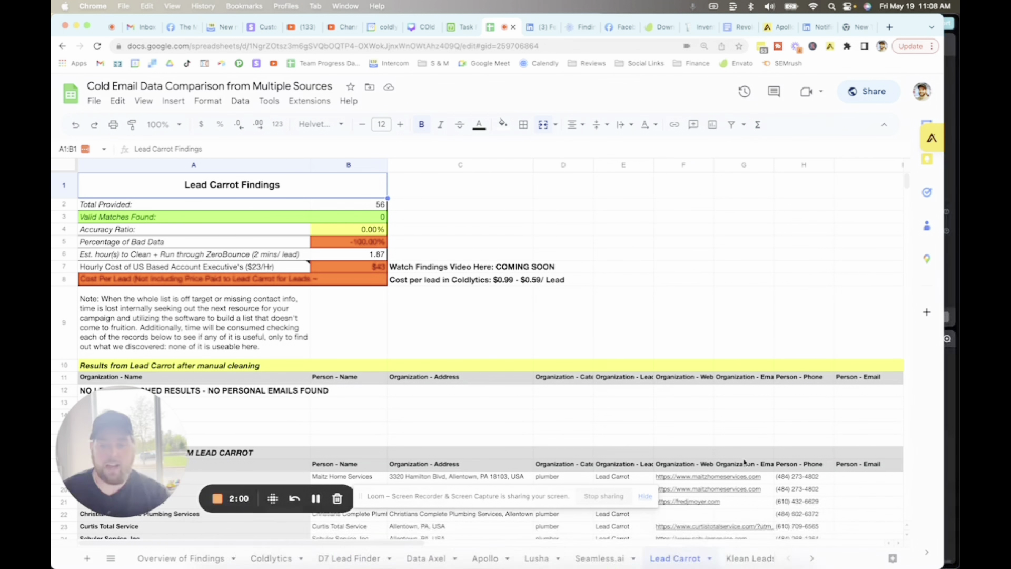
left_click(741, 554)
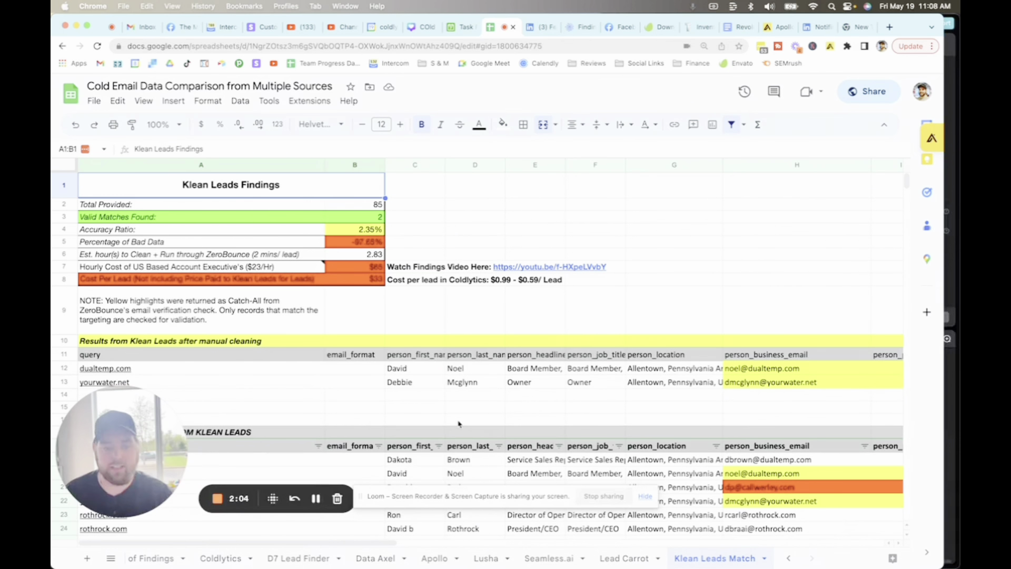
left_click(372, 205)
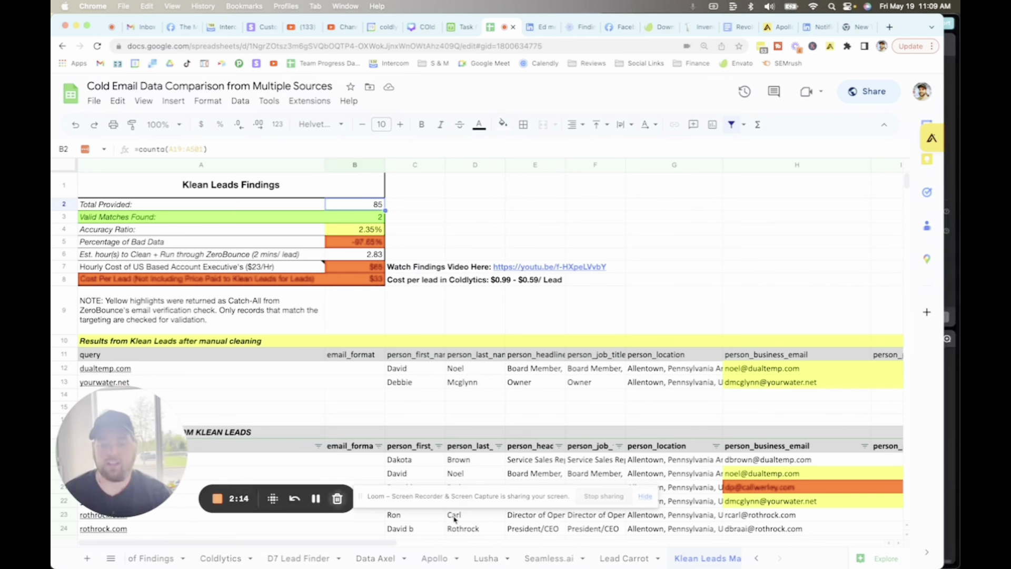
Compare the Coldlytics lead list with the Data Axel findings sheet.
left_click(218, 558)
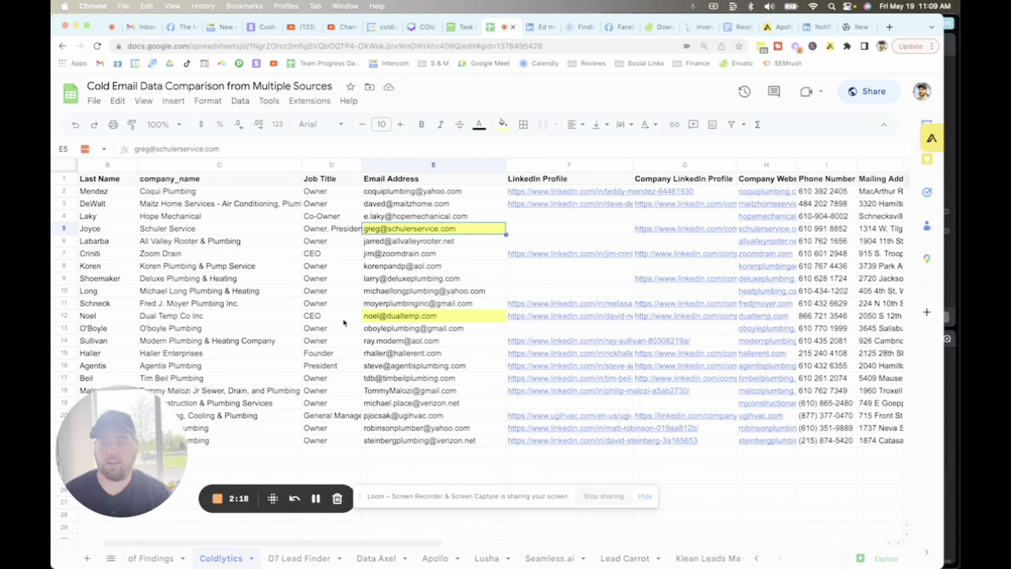
left_click_drag(146, 414, 144, 480)
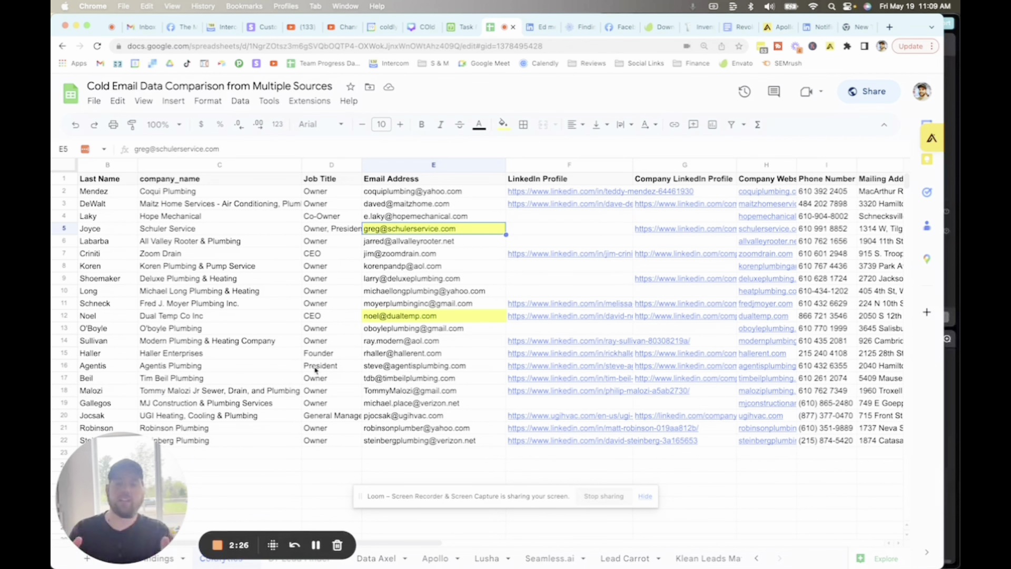
left_click(385, 562)
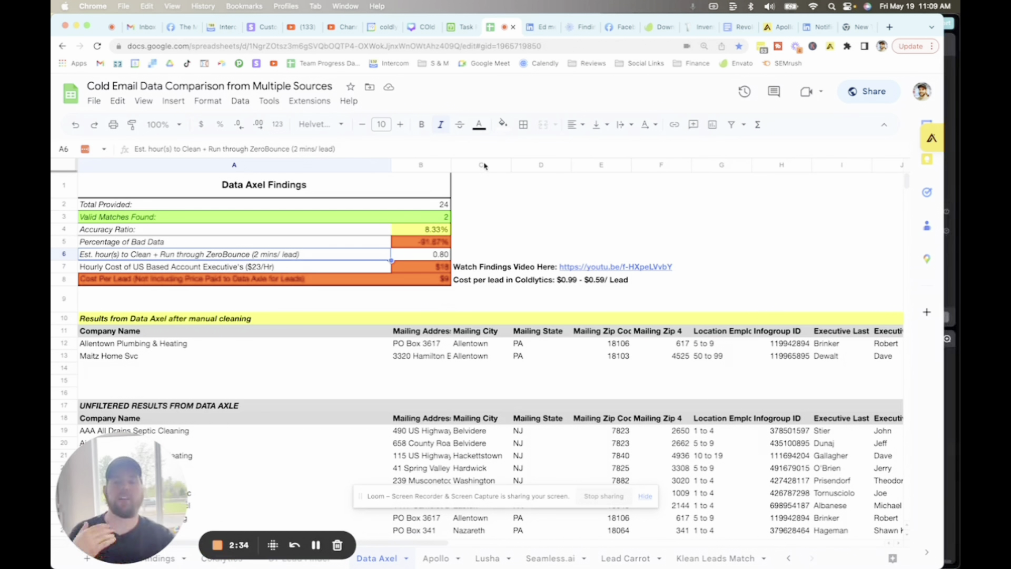
Open the Coldlytics web app in a new browser tab and start a new task.
left_click(890, 28)
type("cold")
key("Return")
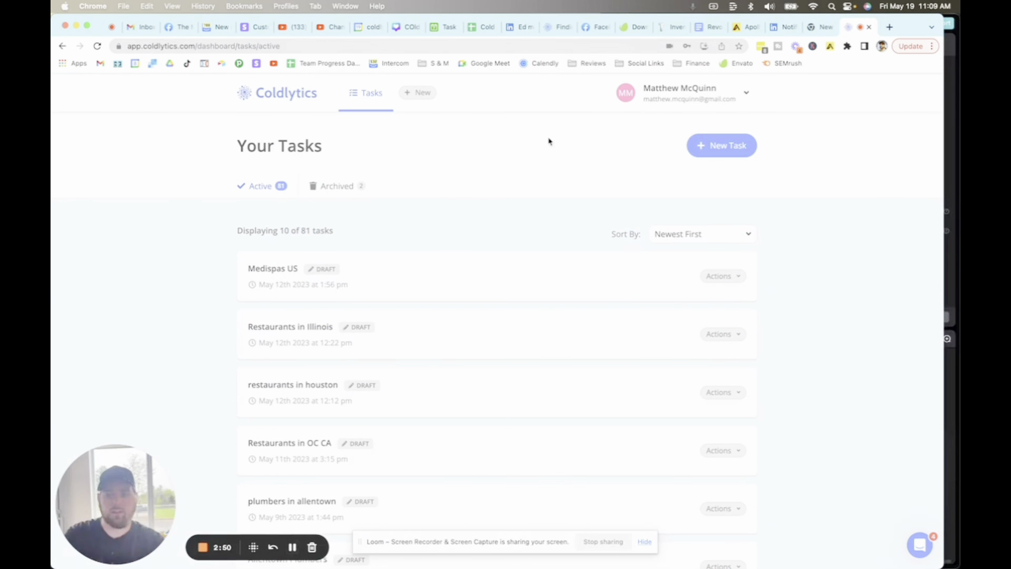
left_click(423, 94)
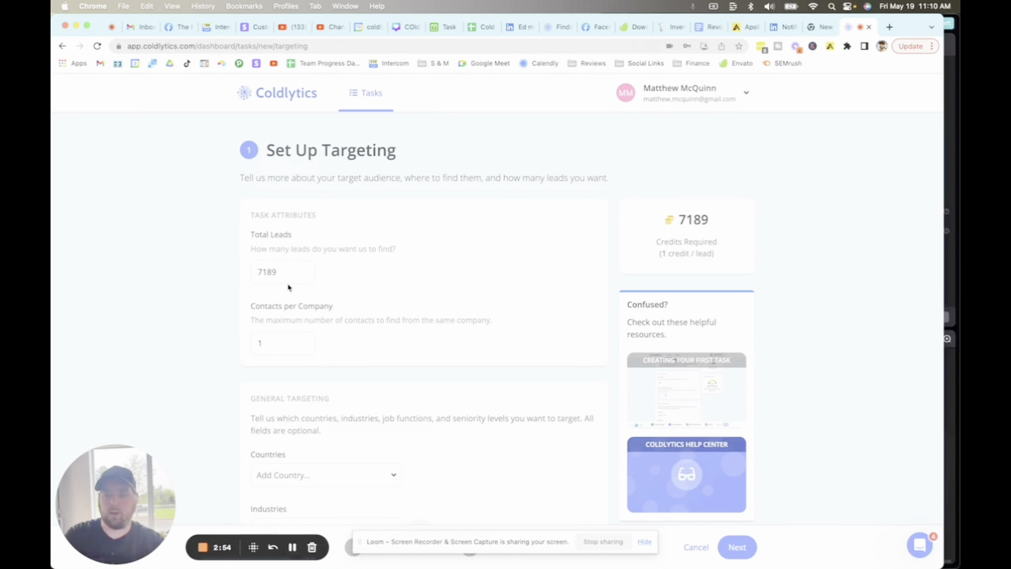
Set the new task's total leads to 1000.
double_click(268, 272)
type("1000")
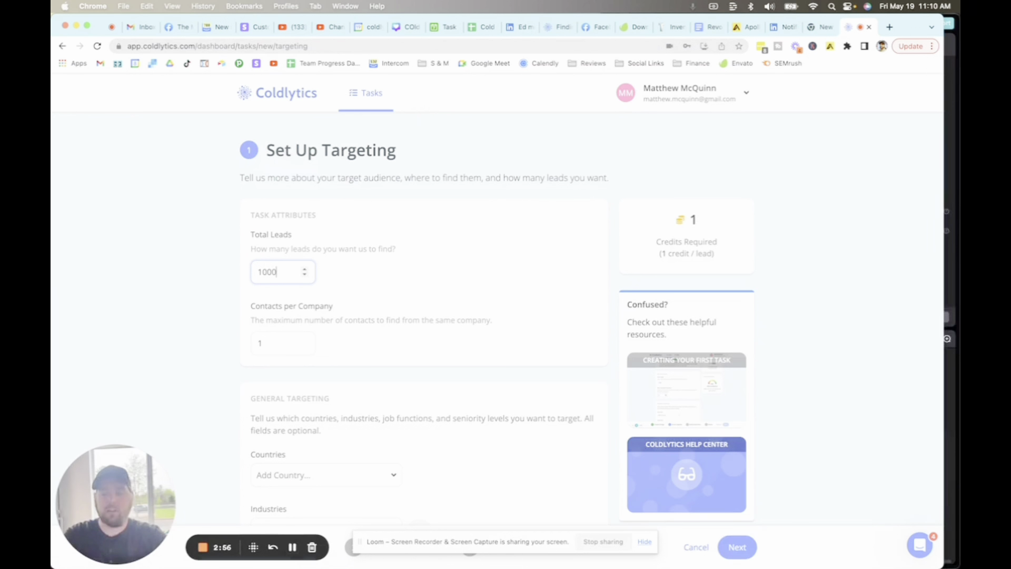
left_click(277, 338)
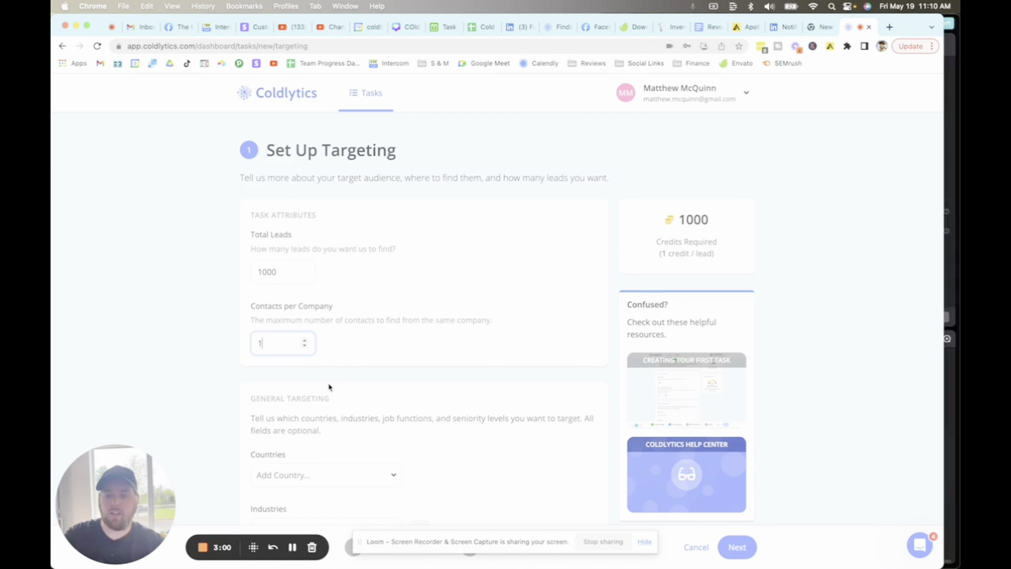
Add United States as the target country and plumbing as the target industry.
scroll(329, 387, "down", 5)
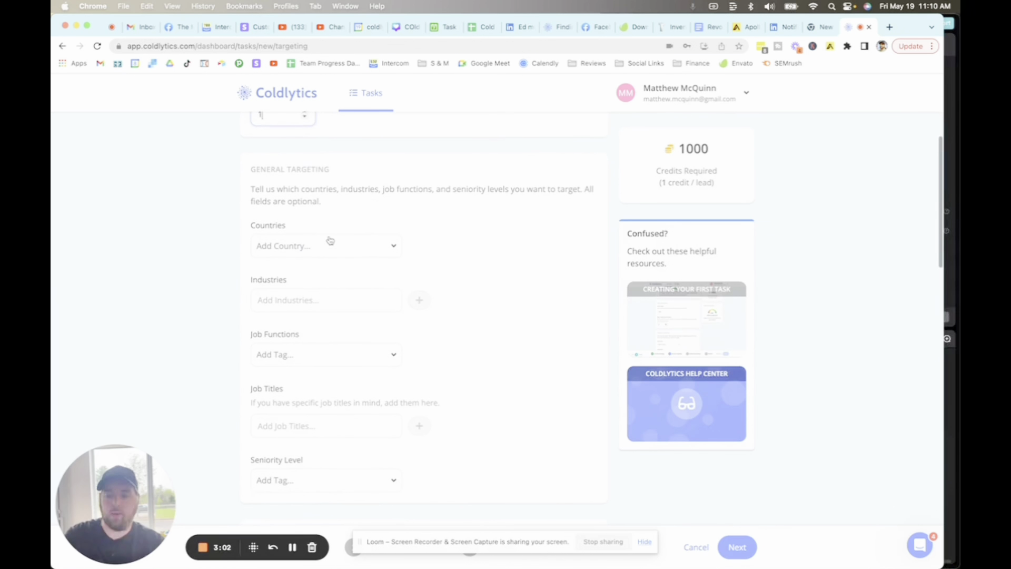
left_click(330, 240)
type("united")
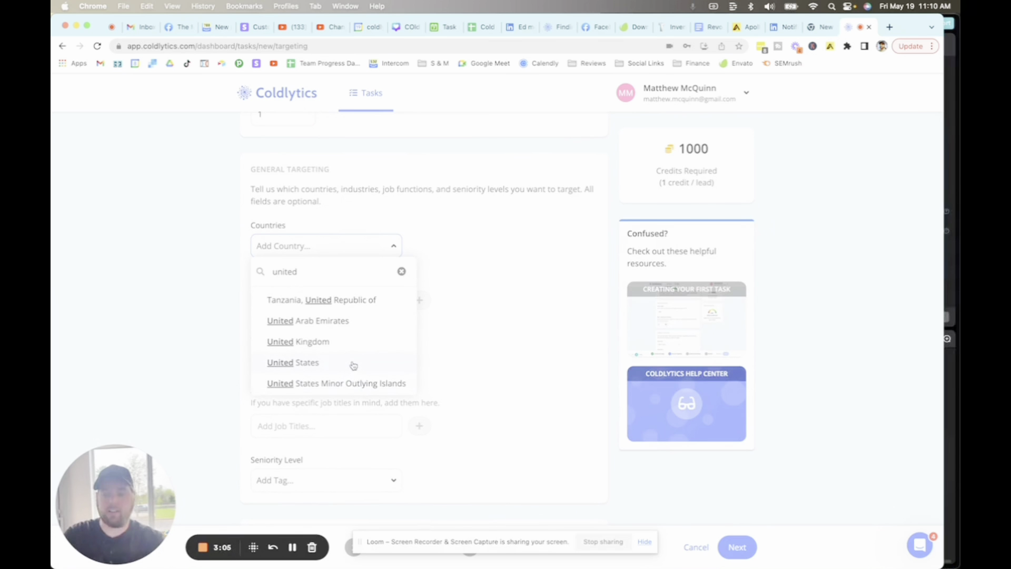
left_click(349, 362)
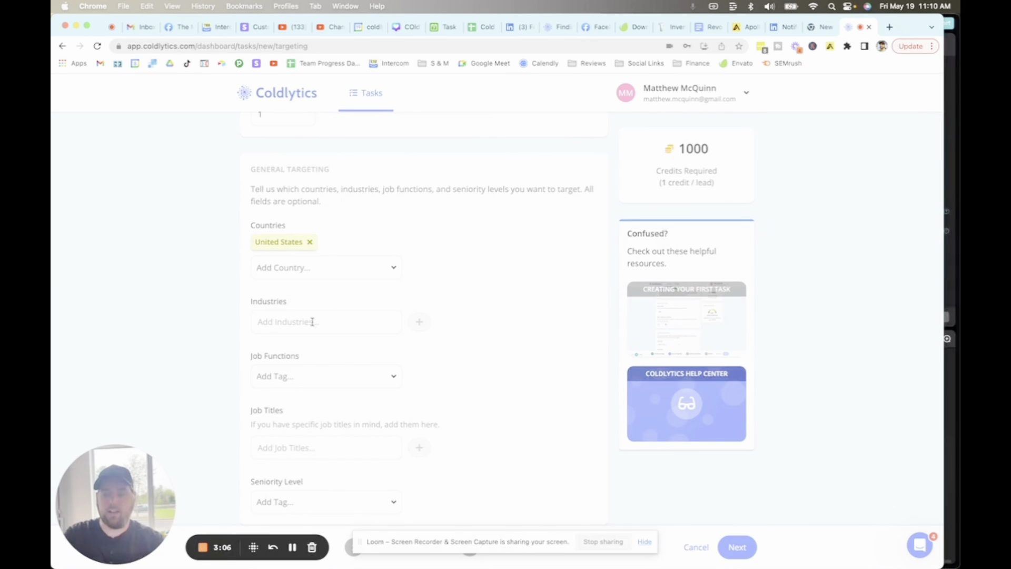
left_click(312, 322)
type("plumbing")
key("Return")
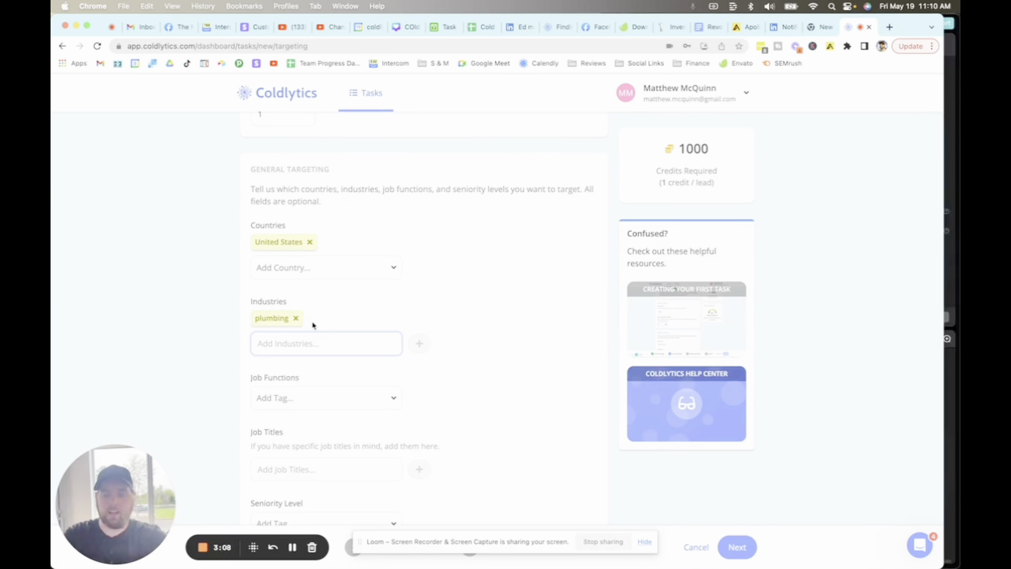
Add Owners/Founders and Directors & Executives as the targeted seniority levels.
left_click(317, 401)
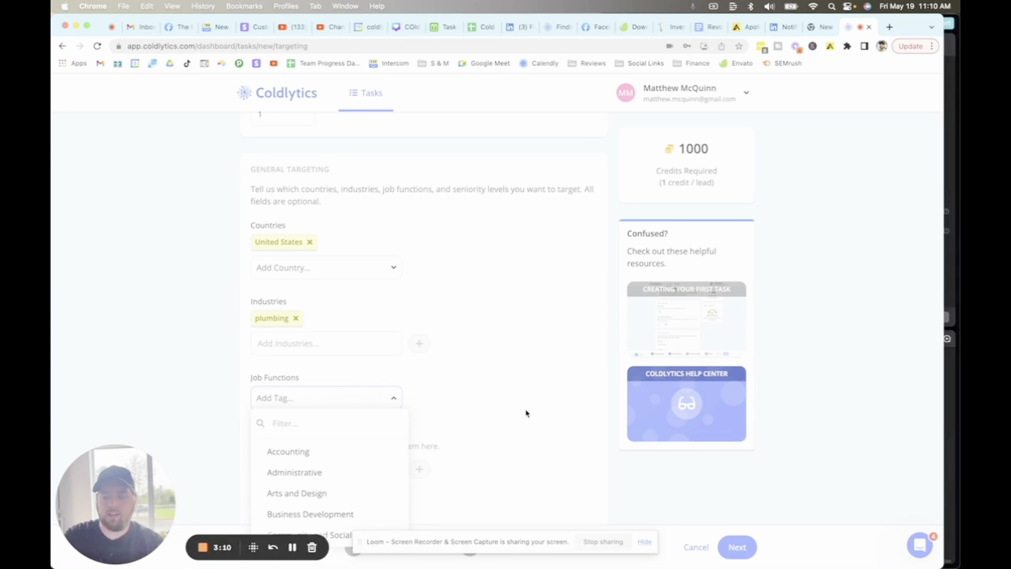
left_click(526, 411)
scroll(526, 410, "down", 2)
left_click(315, 411)
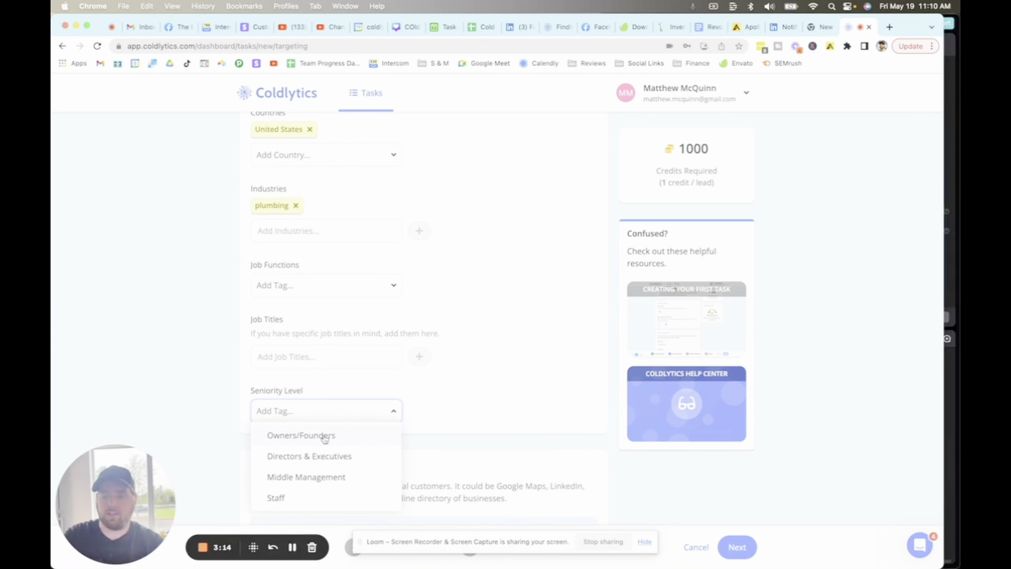
left_click(325, 435)
left_click(327, 431)
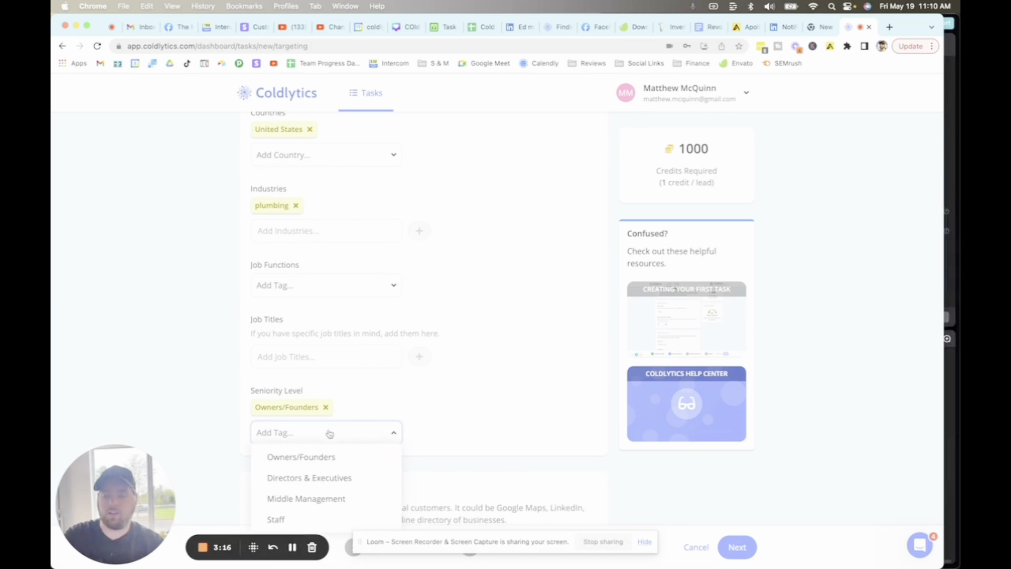
left_click(327, 479)
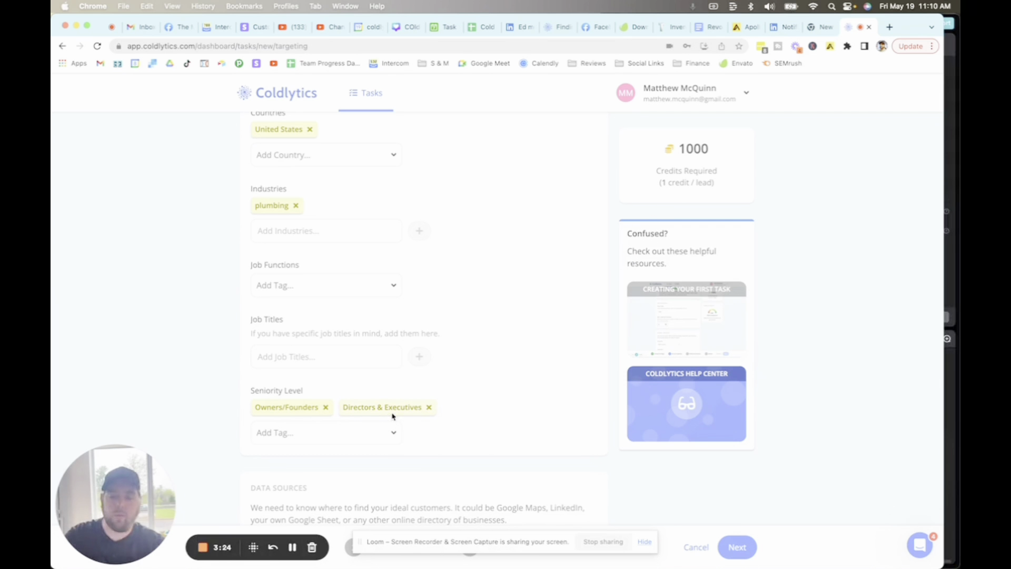
Remove the plumbing industry and the United States country from the general targeting.
scroll(428, 378, "down", 5)
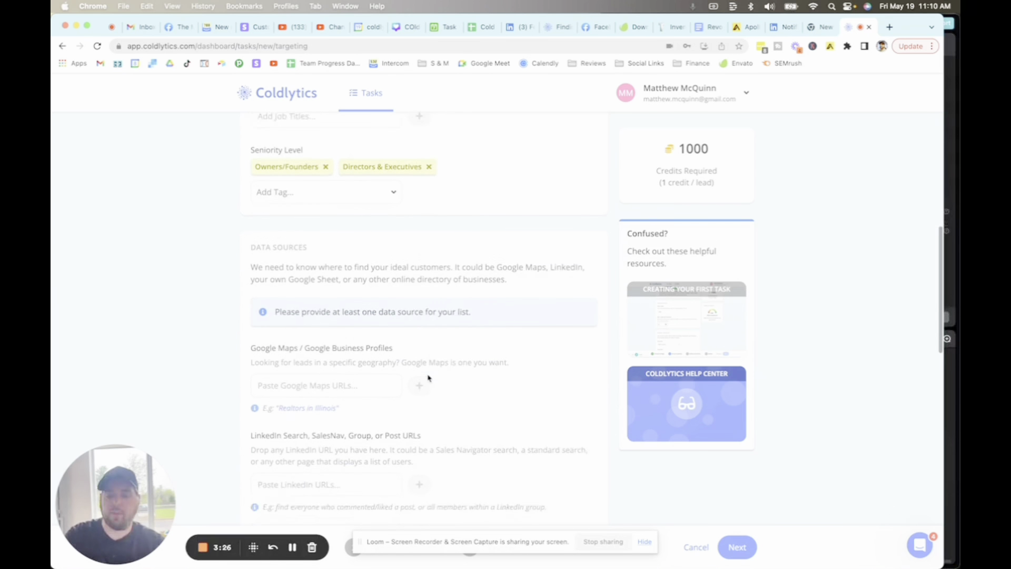
scroll(428, 377, "up", 3)
scroll(428, 378, "up", 3)
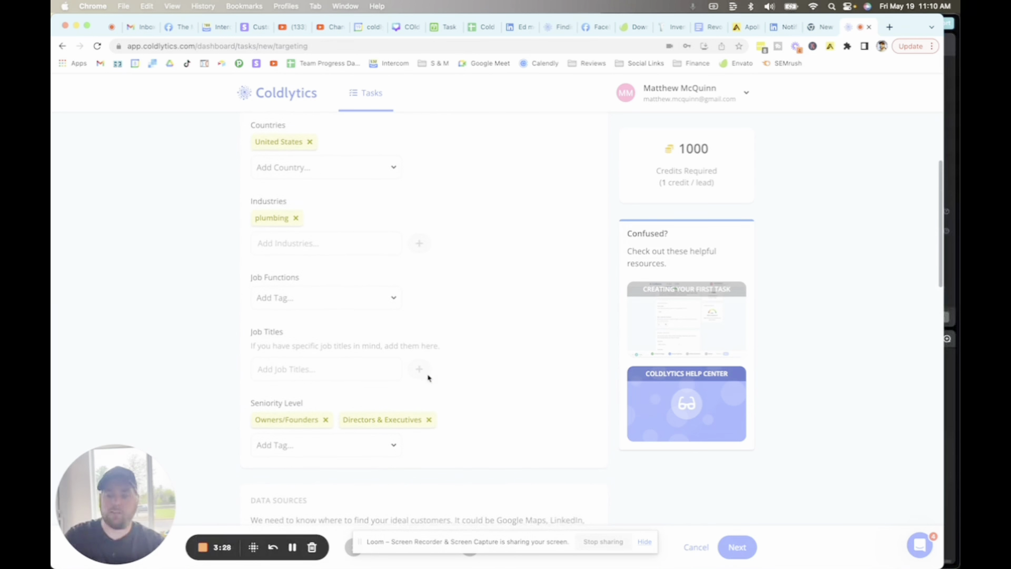
left_click(296, 218)
scroll(354, 335, "down", 5)
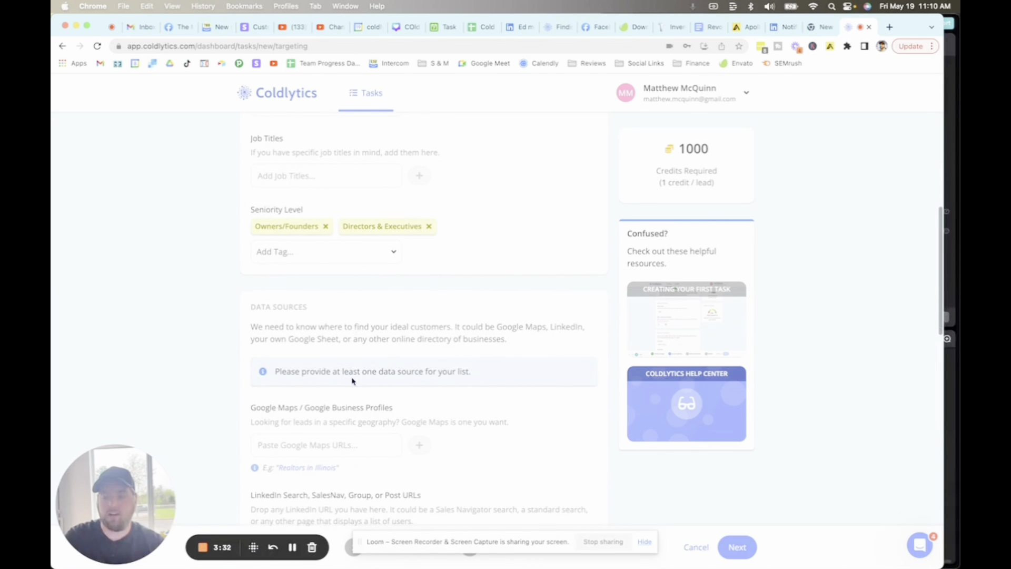
scroll(354, 380, "up", 4)
scroll(334, 210, "up", 3)
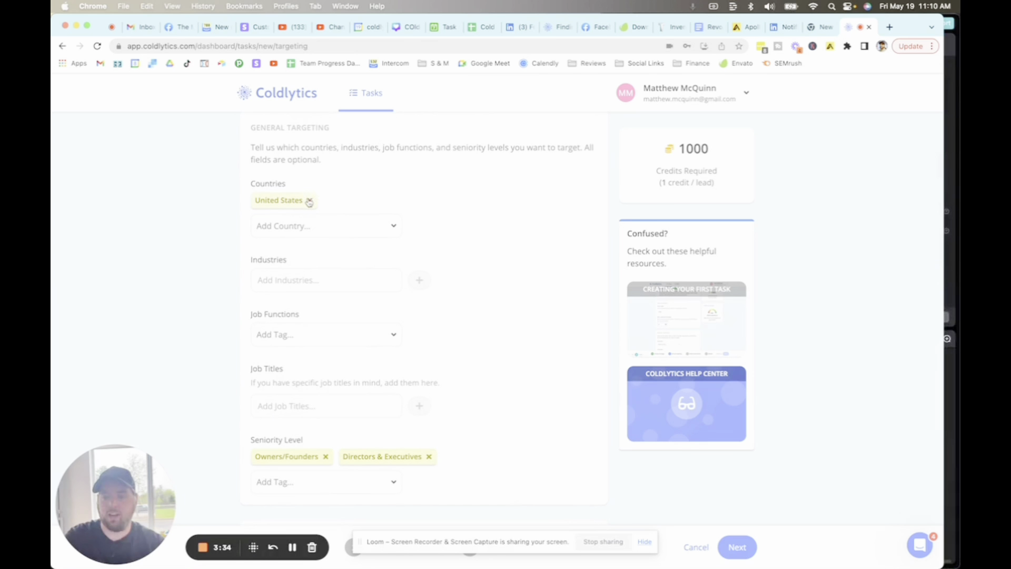
left_click(310, 199)
scroll(309, 201, "down", 5)
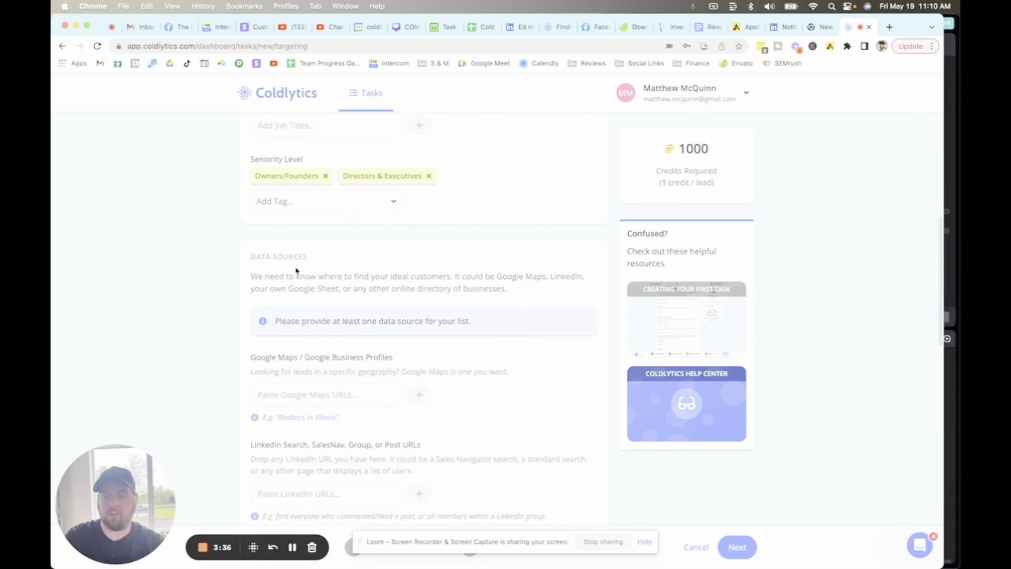
Open the example Google Maps search from the data sources and search there for "plumbers in allentown pa".
left_click_drag(252, 358, 390, 360)
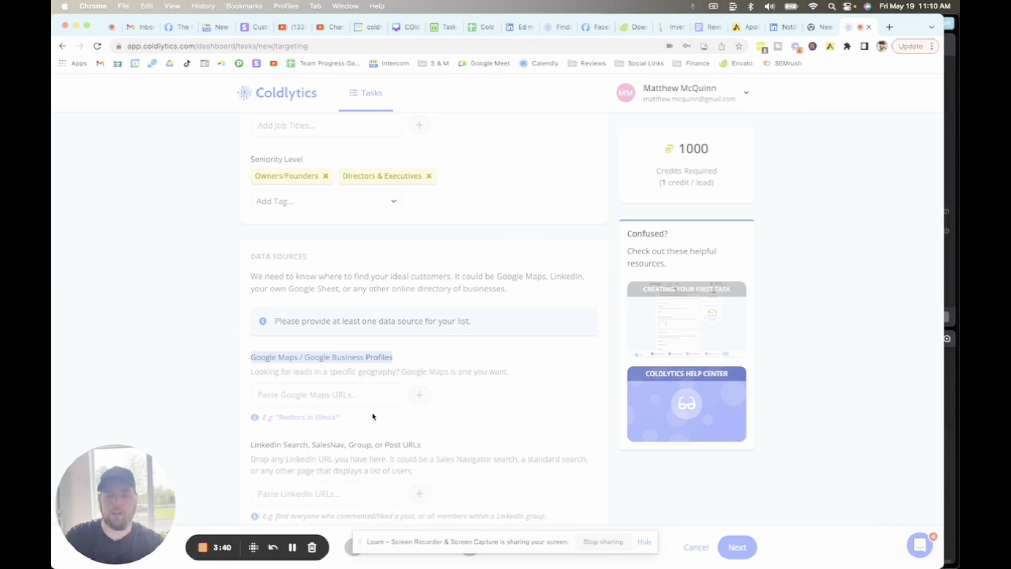
left_click(315, 418)
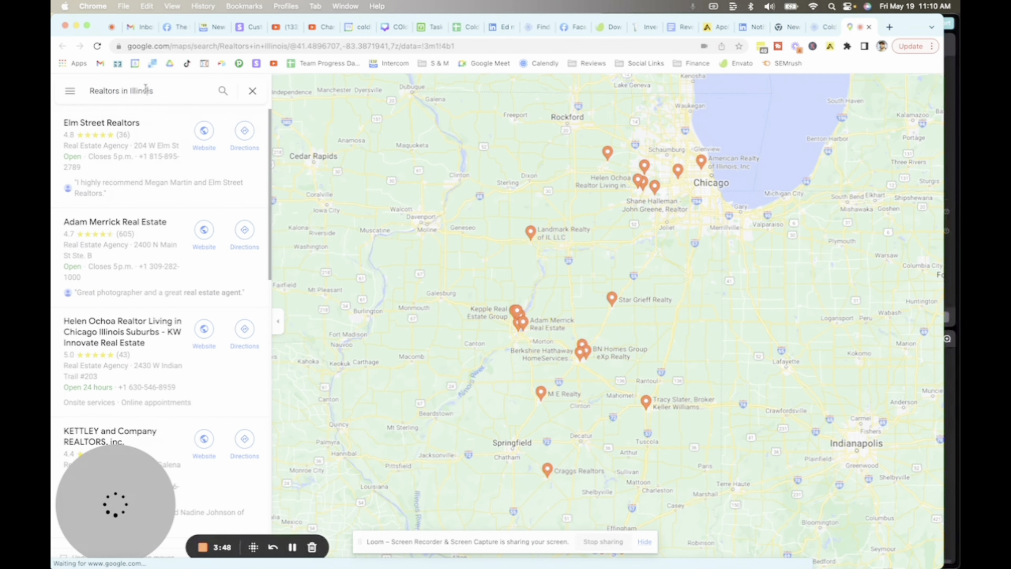
double_click(145, 90)
key("ctrl+a")
type("plumbe")
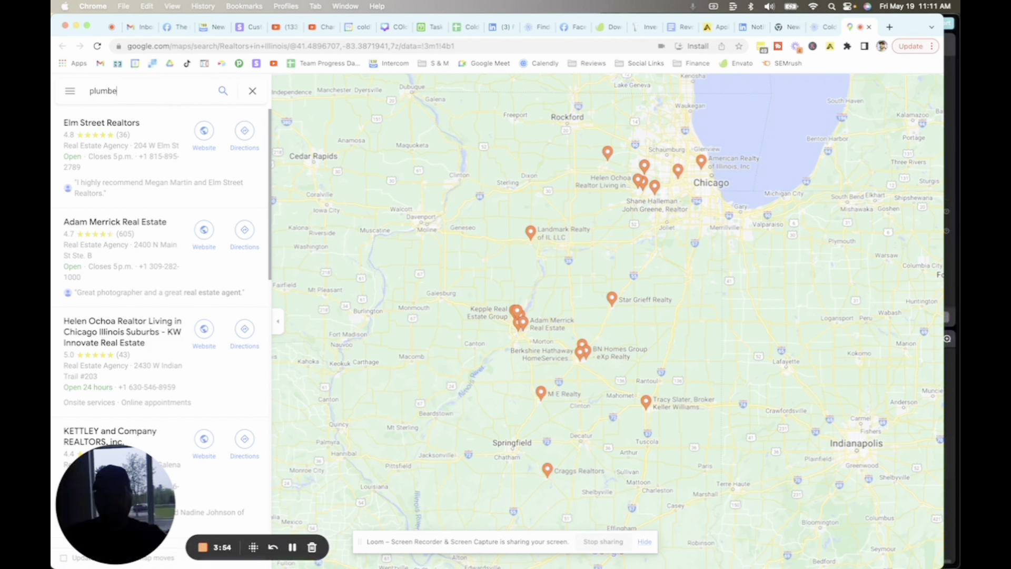
type("rs in")
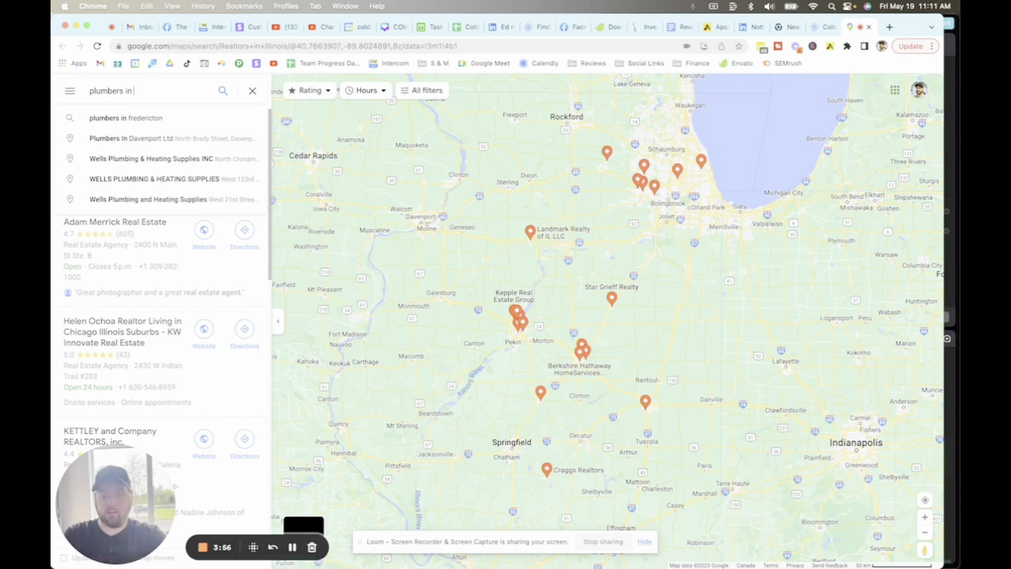
type(" allentown")
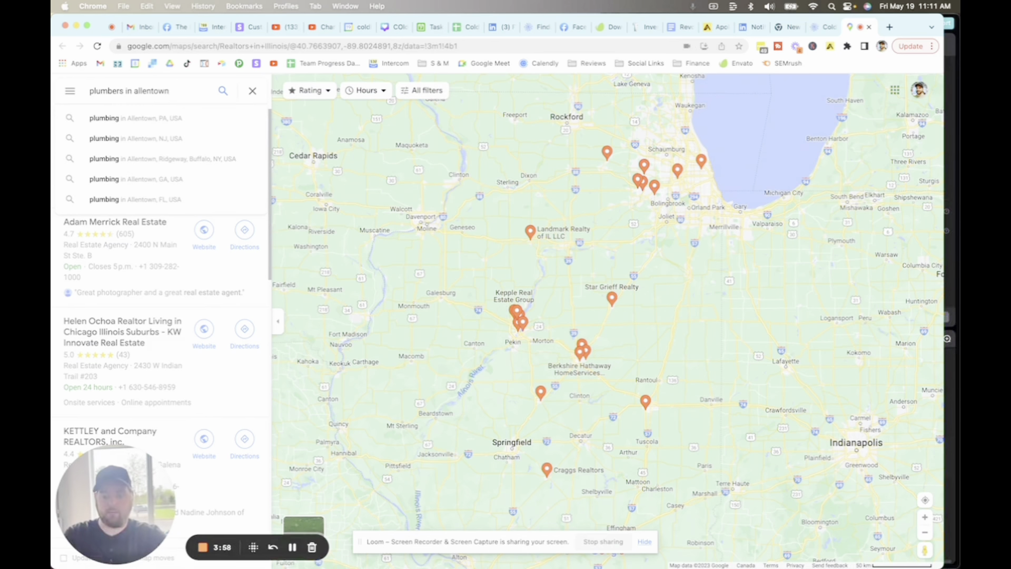
type(" pa")
key("Return")
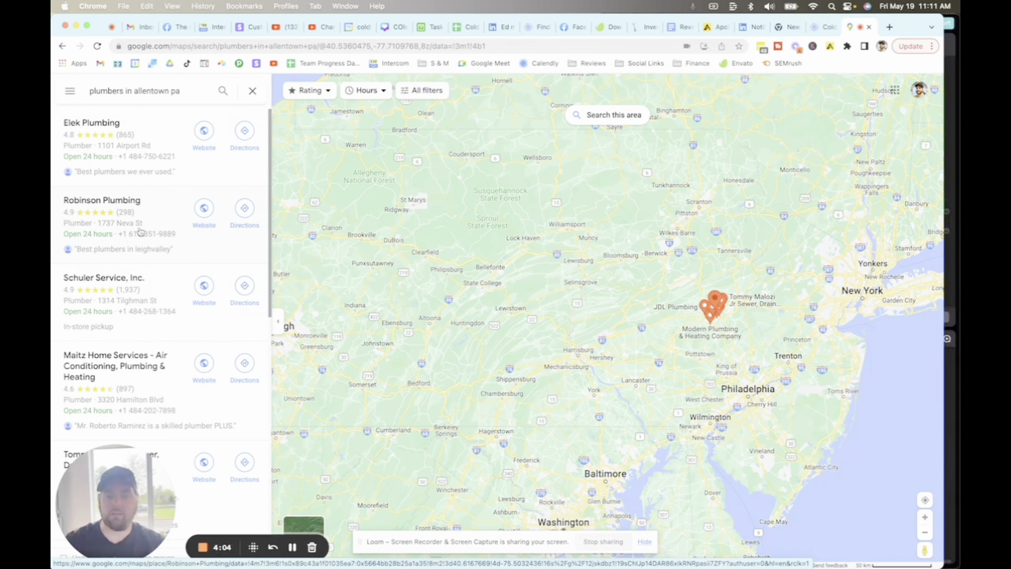
Look through the list of plumbing businesses found in Google Maps, checking their ratings, contact details and websites.
scroll(140, 232, "down", 7)
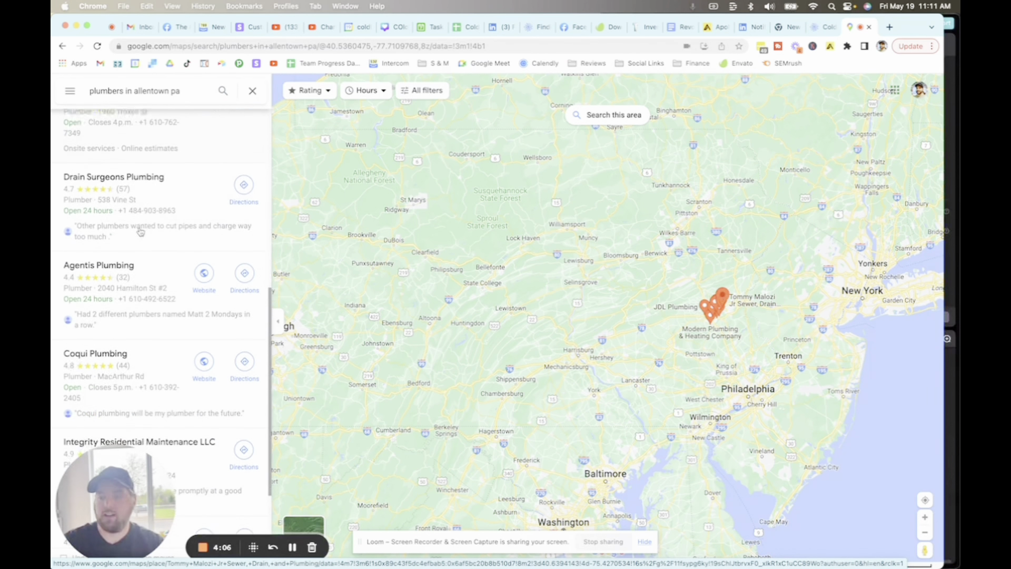
scroll(140, 231, "up", 10)
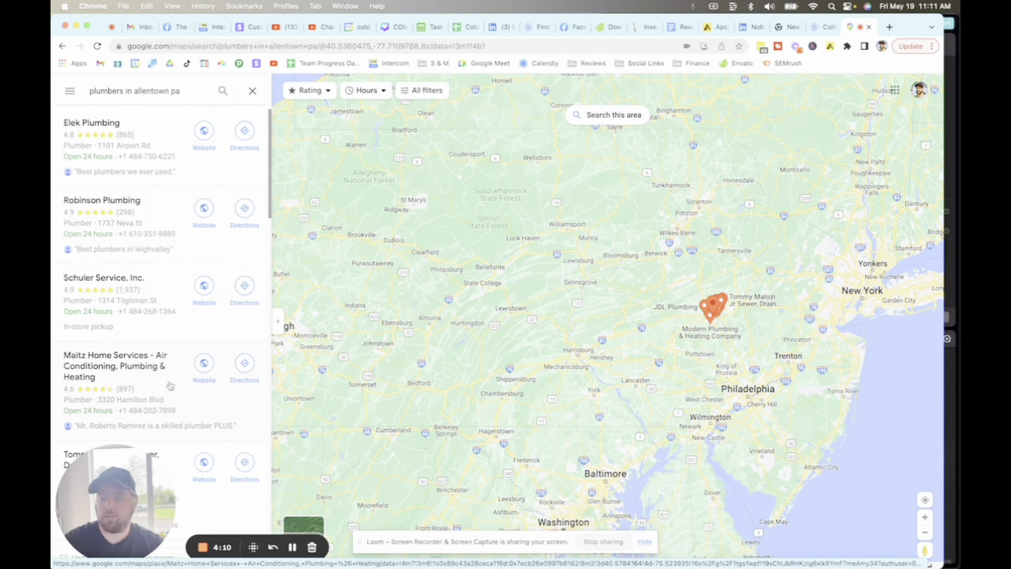
scroll(170, 386, "down", 6)
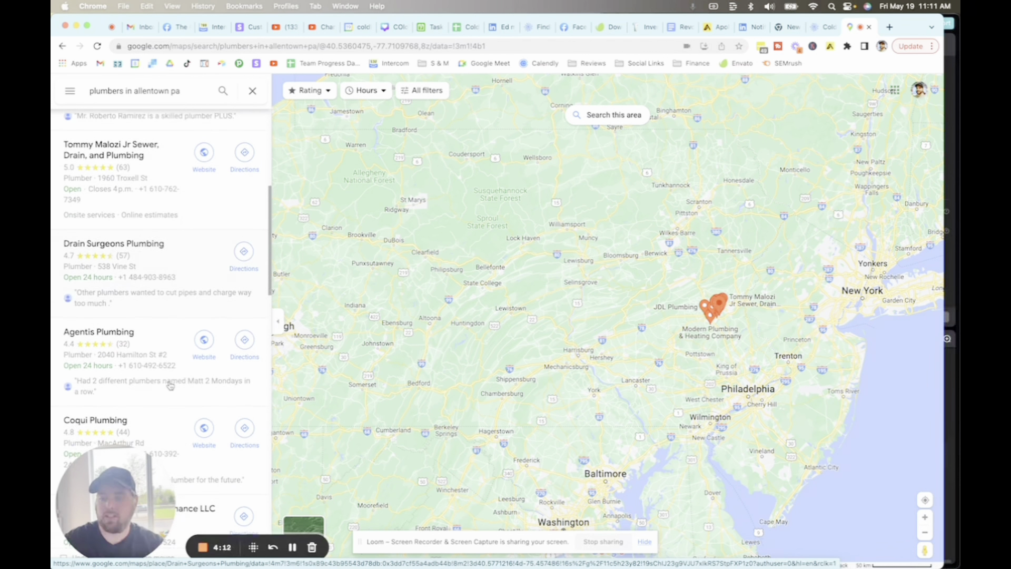
scroll(170, 386, "down", 8)
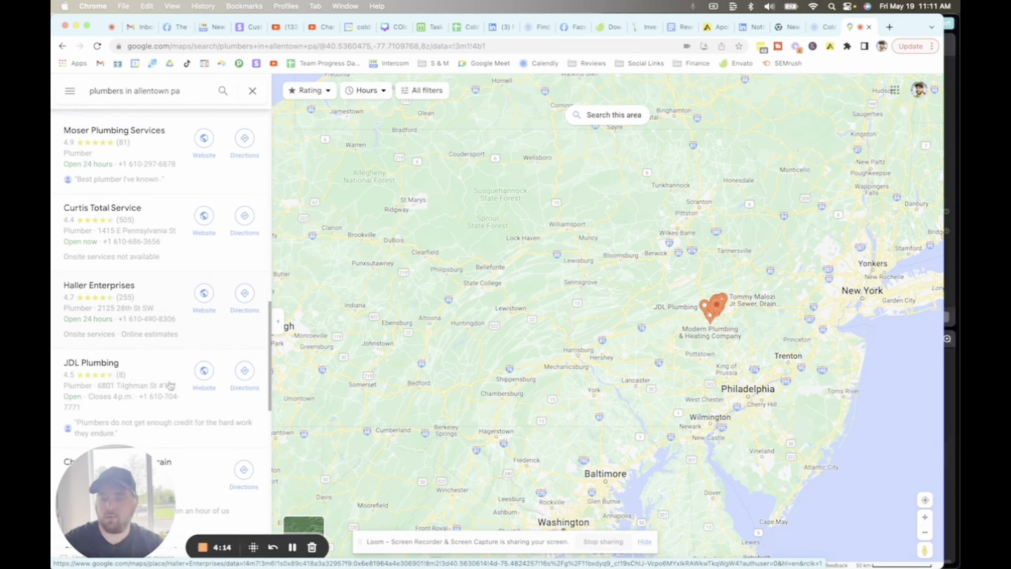
scroll(170, 386, "down", 3)
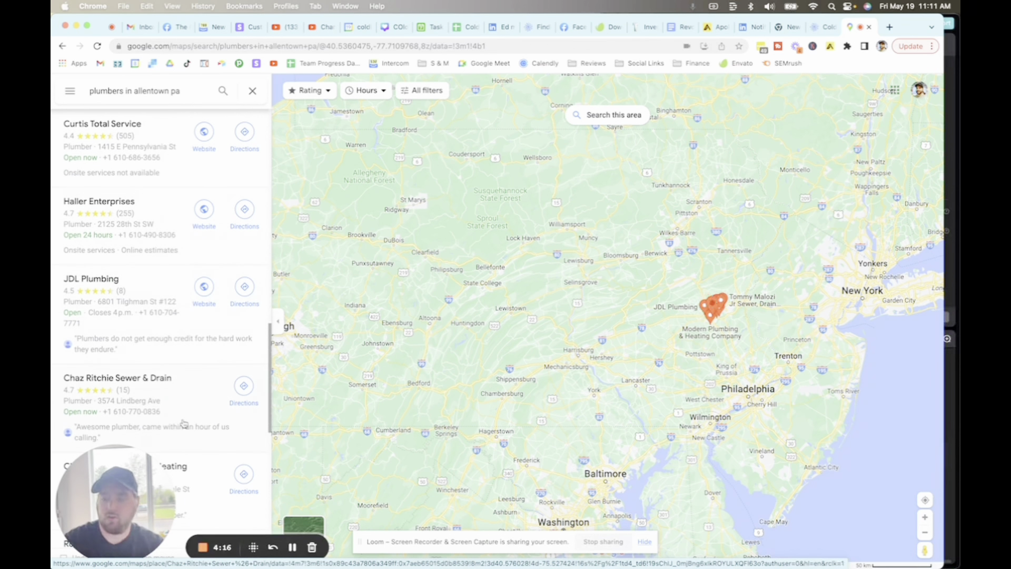
scroll(184, 423, "down", 5)
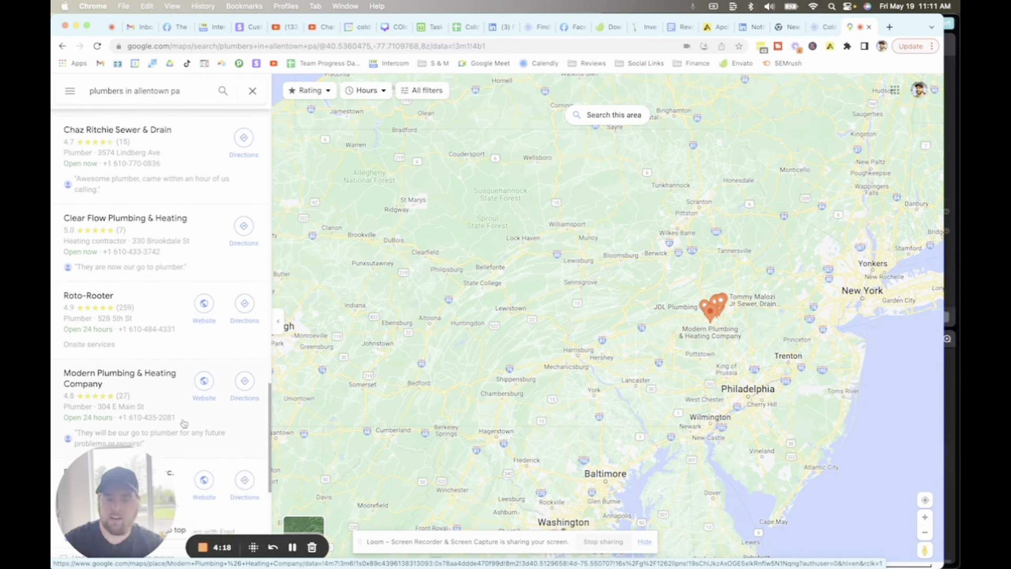
scroll(183, 422, "down", 5)
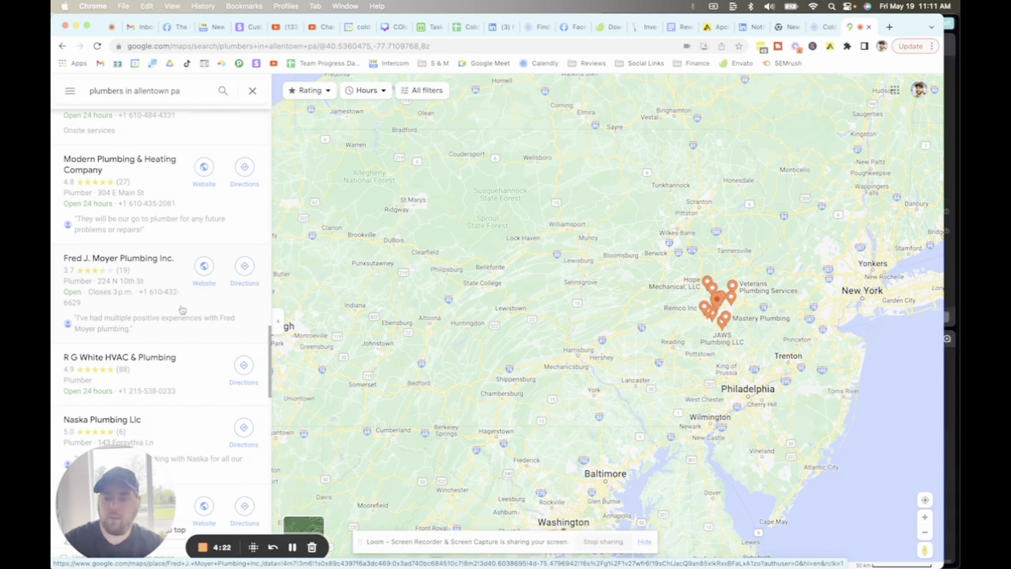
scroll(182, 309, "down", 8)
scroll(182, 309, "down", 5)
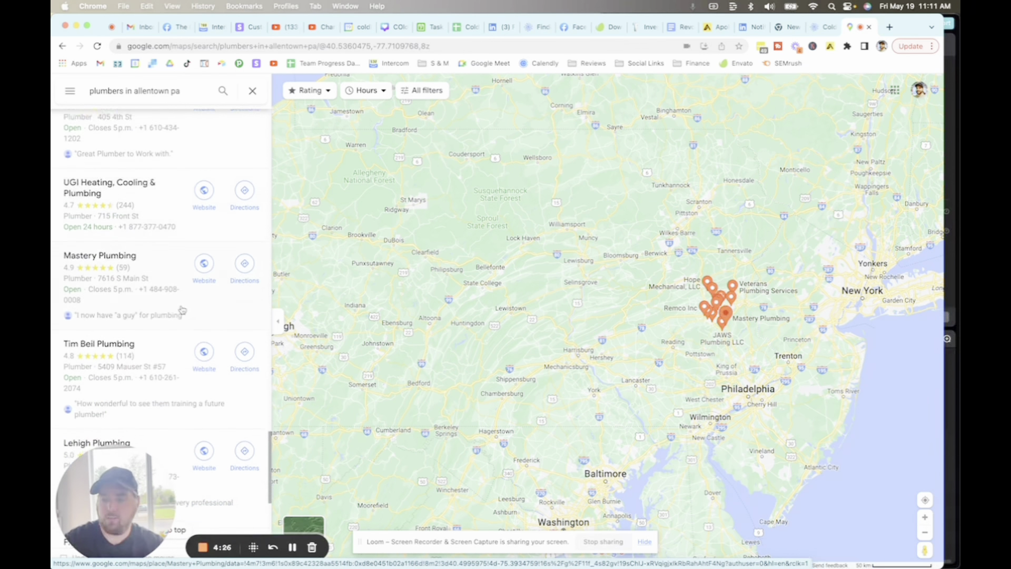
scroll(181, 309, "up", 15)
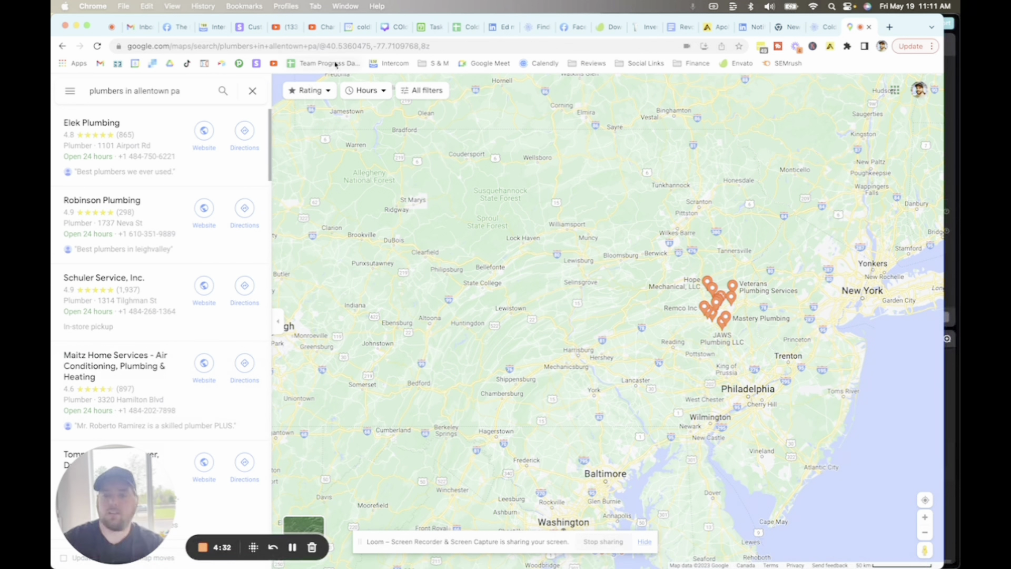
Add the URL of the Allentown plumbers search as the Coldlytics task's Google Maps data source and continue to the data points.
left_click(500, 47)
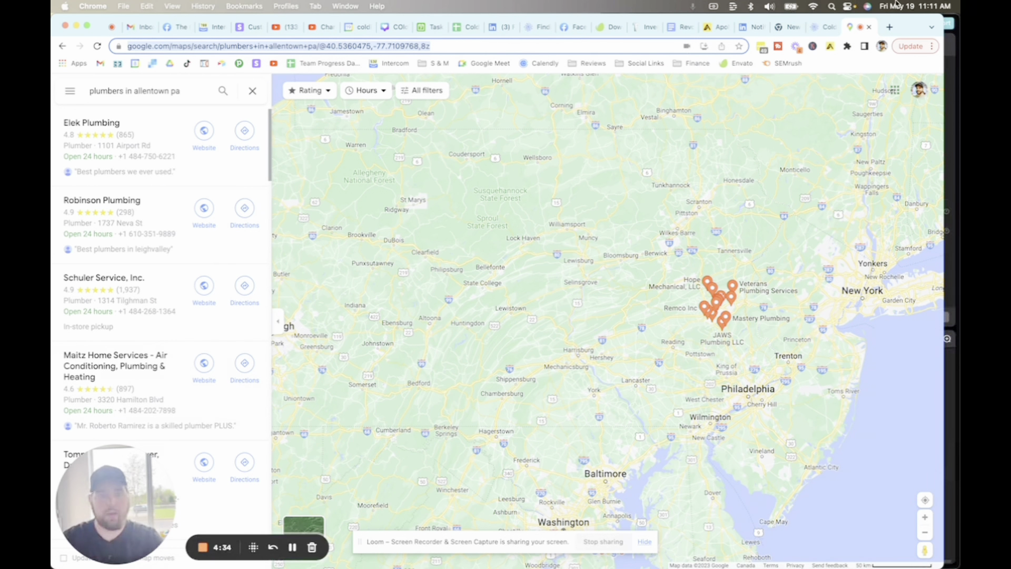
left_click(822, 25)
left_click(331, 398)
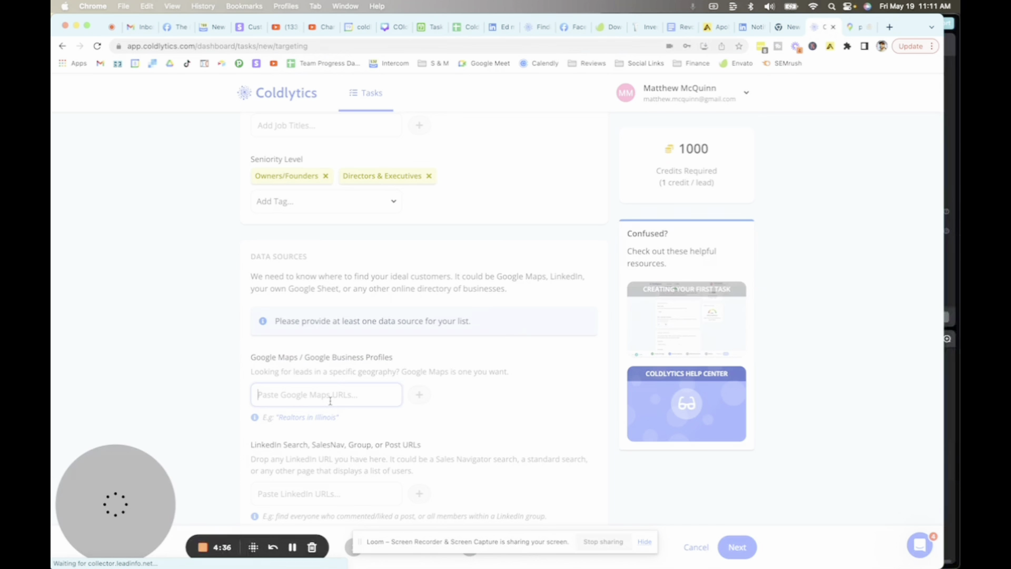
key("super+v")
key("Return")
scroll(457, 416, "down", 1)
scroll(461, 418, "down", 4)
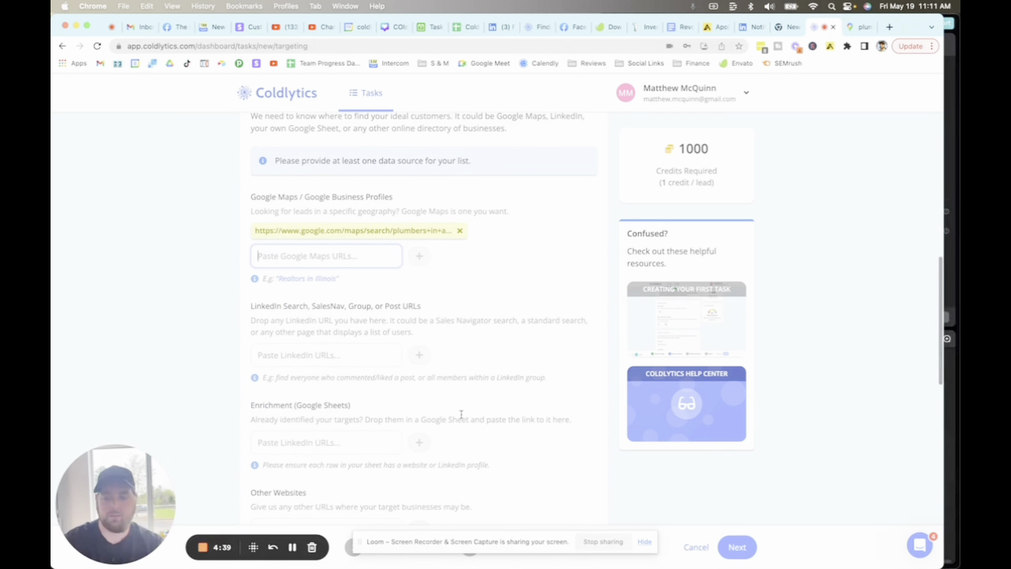
left_click(738, 547)
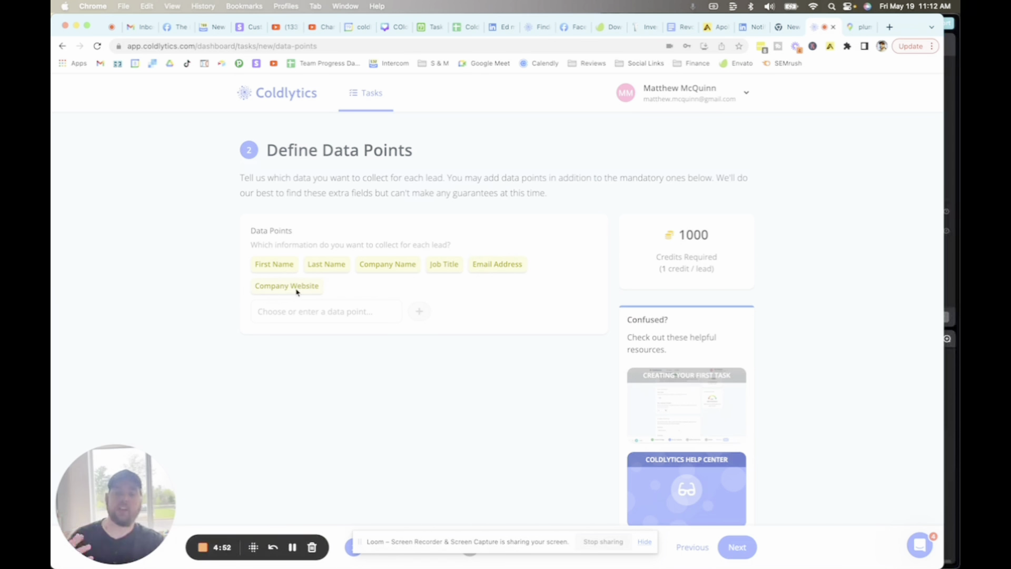
Examine the optional data points available for each lead, from LinkedIn profile and address through ad pixels to page speed.
left_click(328, 316)
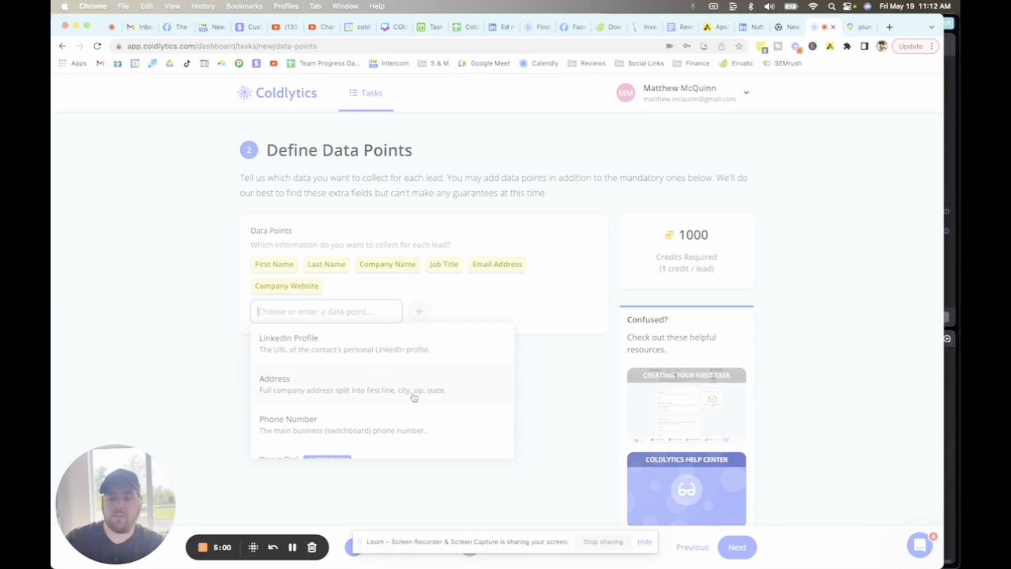
scroll(414, 397, "down", 1)
scroll(418, 406, "down", 1)
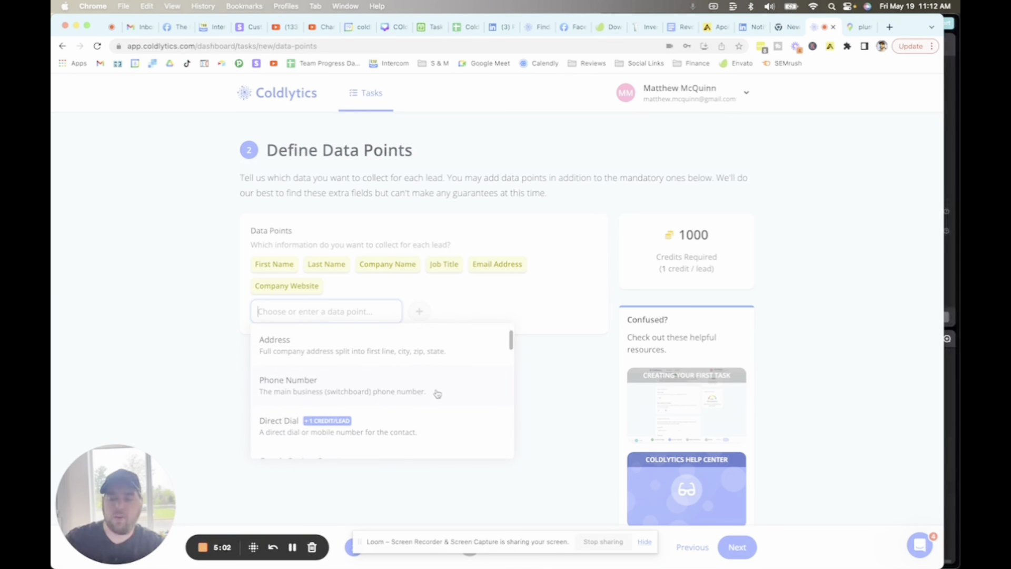
scroll(437, 394, "down", 1)
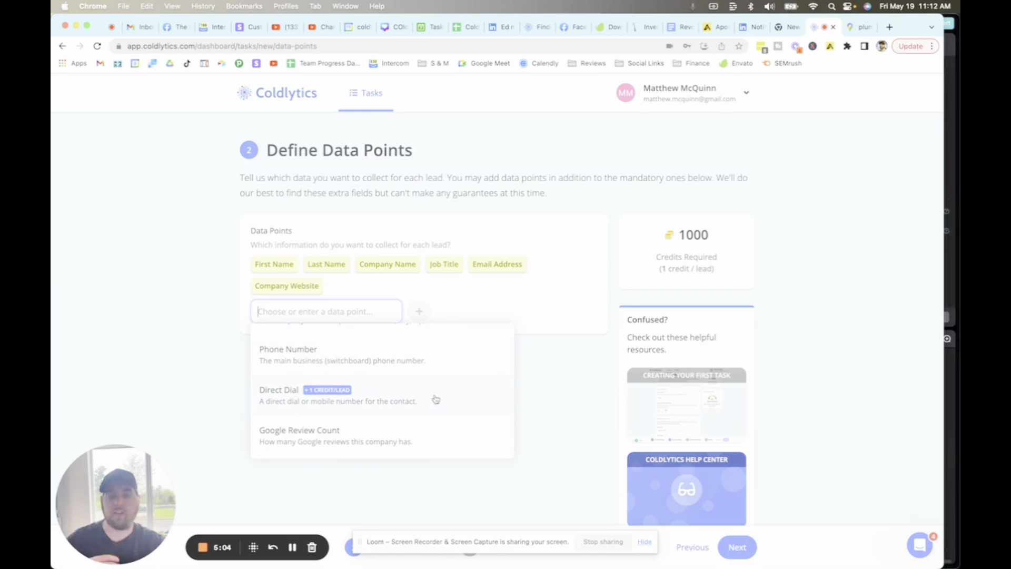
scroll(435, 399, "down", 1)
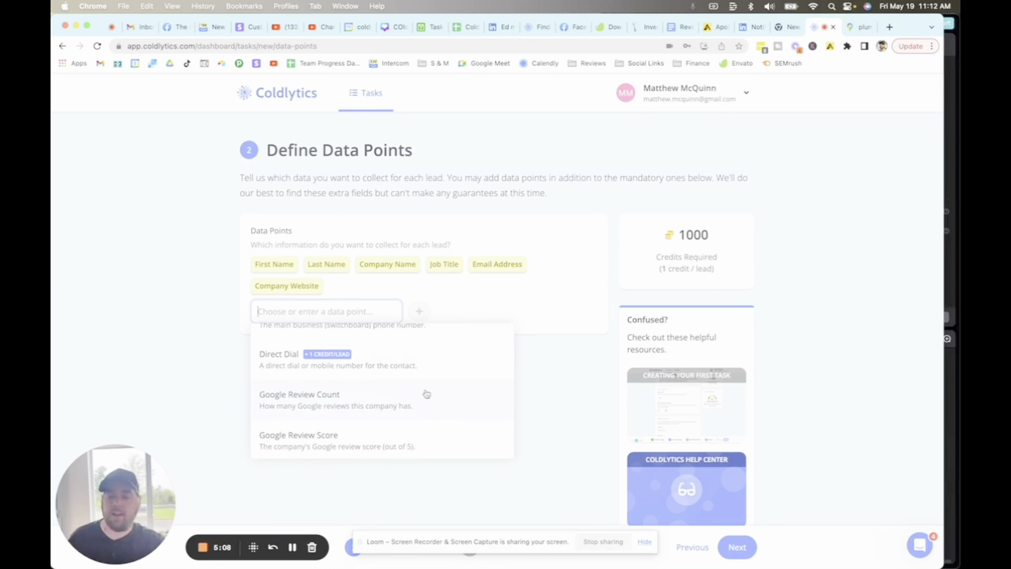
scroll(426, 394, "down", 1)
scroll(427, 394, "down", 1)
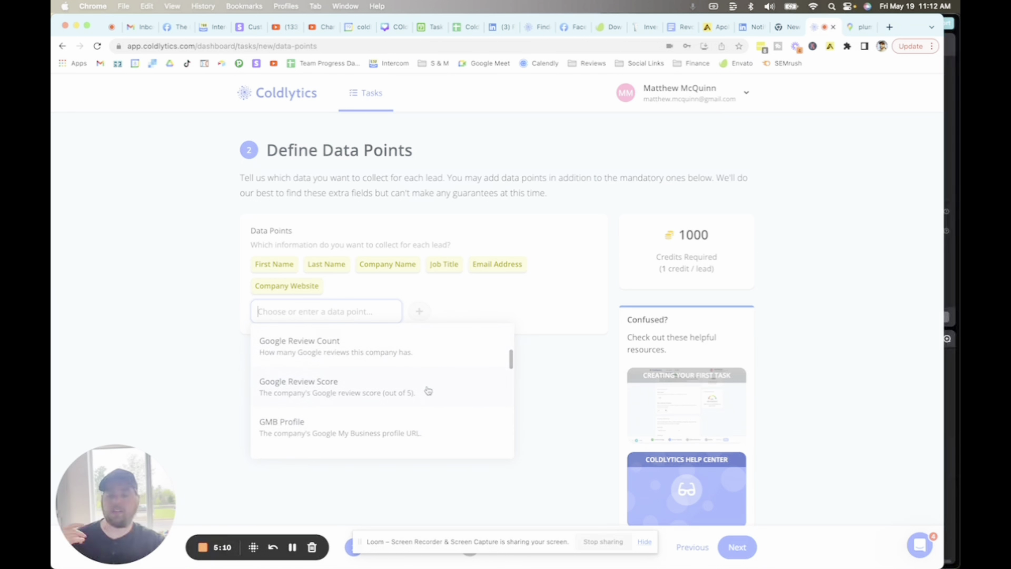
scroll(426, 395, "down", 1)
scroll(426, 403, "down", 1)
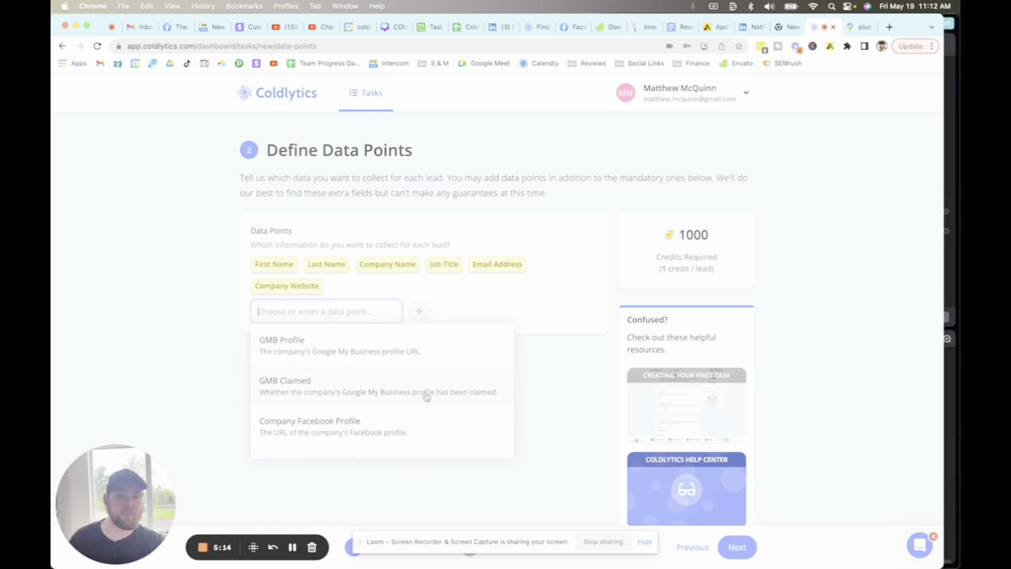
scroll(427, 396, "down", 1)
scroll(428, 388, "down", 1)
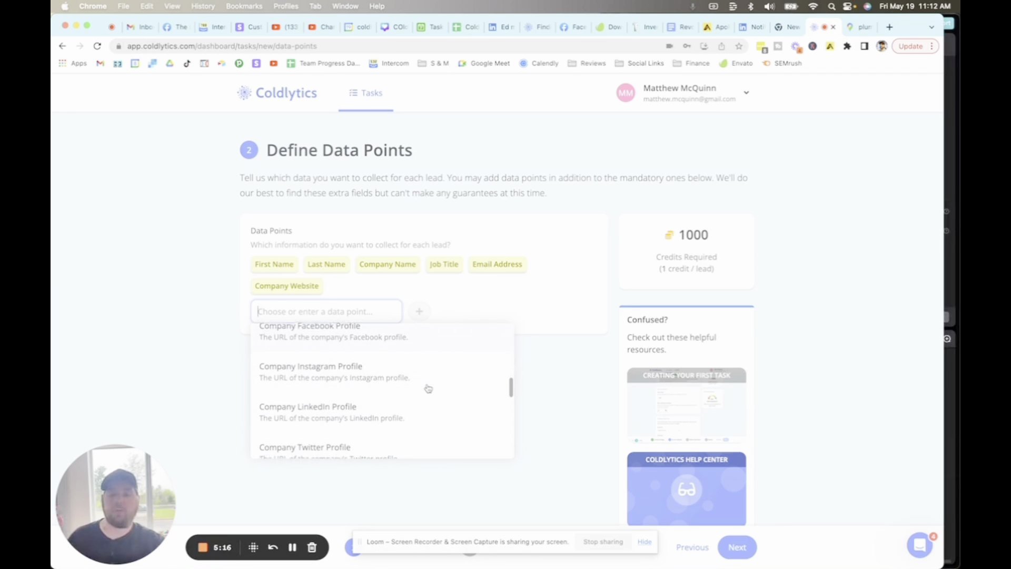
scroll(428, 388, "down", 2)
scroll(428, 388, "up", 1)
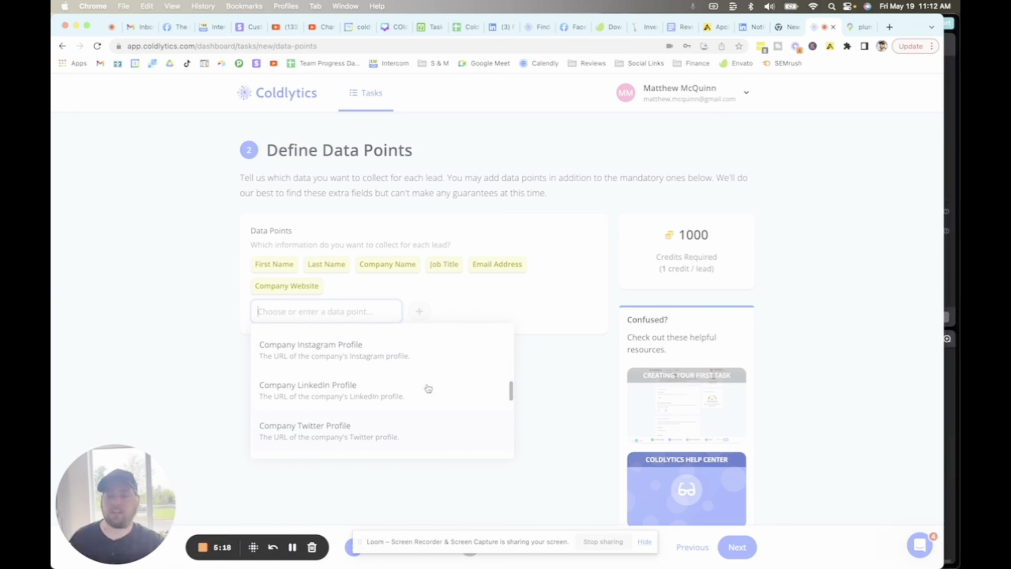
scroll(428, 388, "down", 2)
scroll(428, 388, "down", 1)
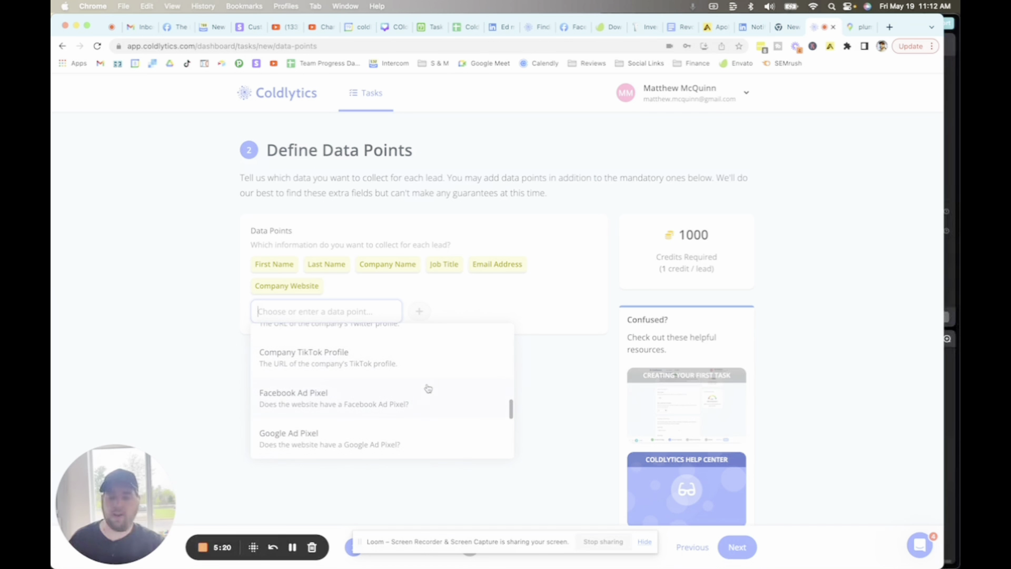
scroll(432, 428, "down", 1)
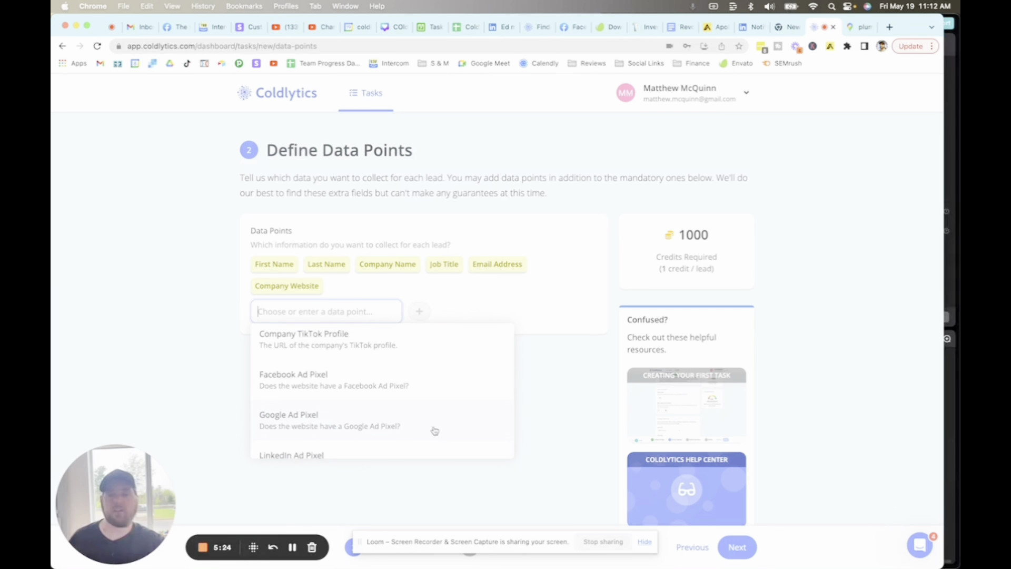
scroll(421, 411, "down", 1)
scroll(407, 406, "down", 2)
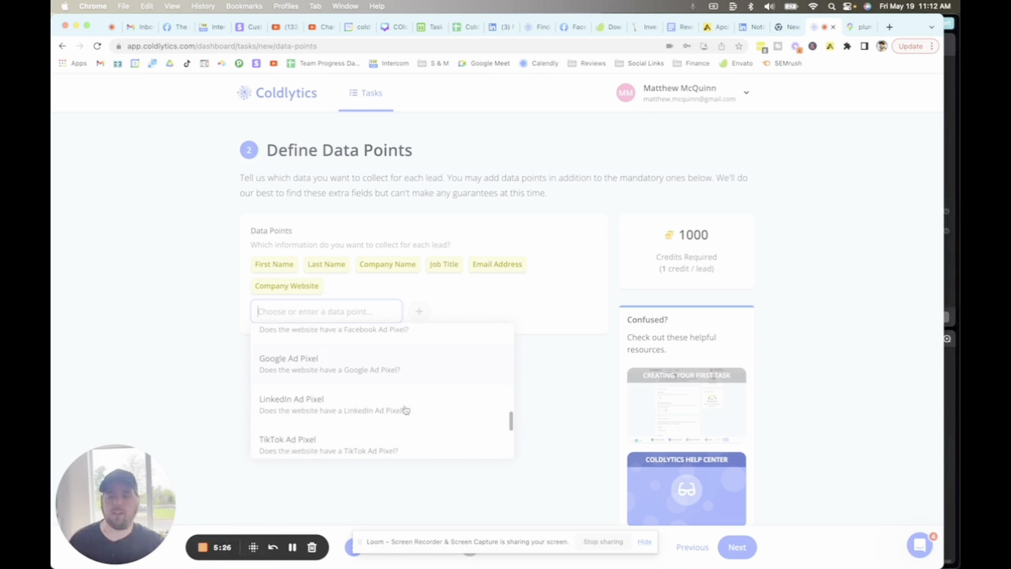
scroll(406, 410, "down", 3)
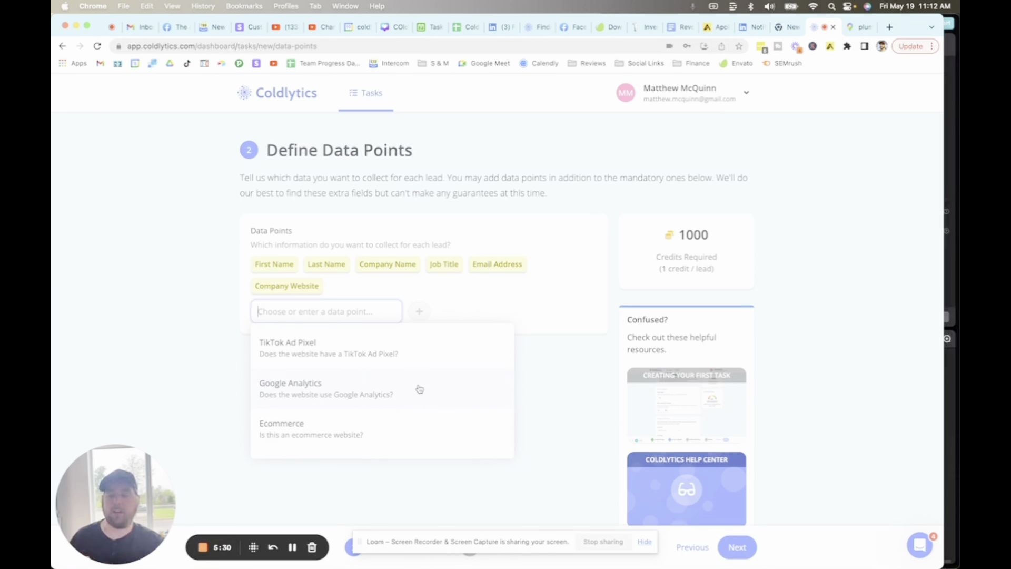
scroll(420, 389, "down", 1)
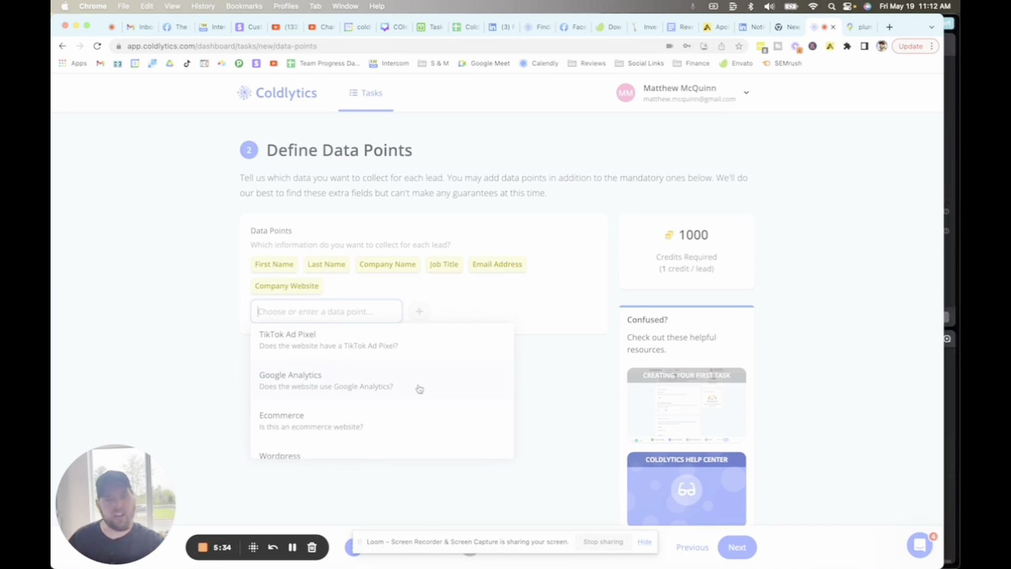
scroll(420, 389, "down", 3)
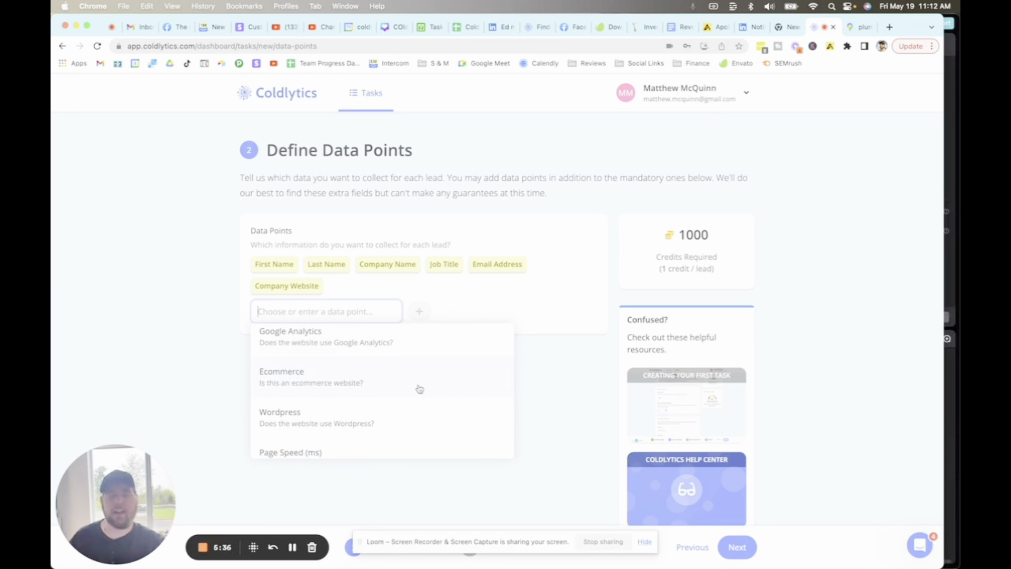
scroll(419, 389, "down", 1)
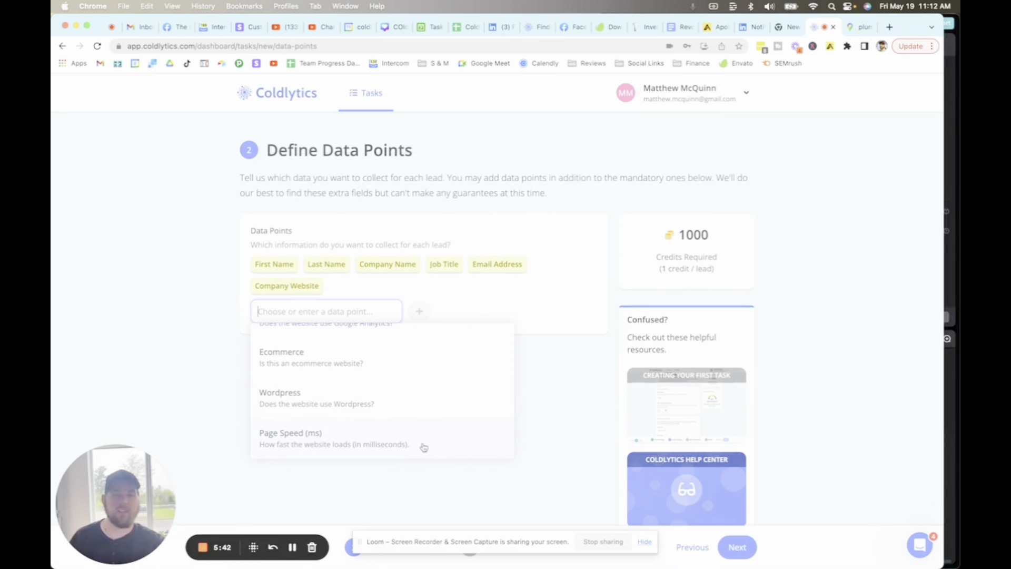
left_click(531, 396)
Continue to the task review, name the task "plumbers in allentown PA", and create it without confirming its start.
left_click(733, 547)
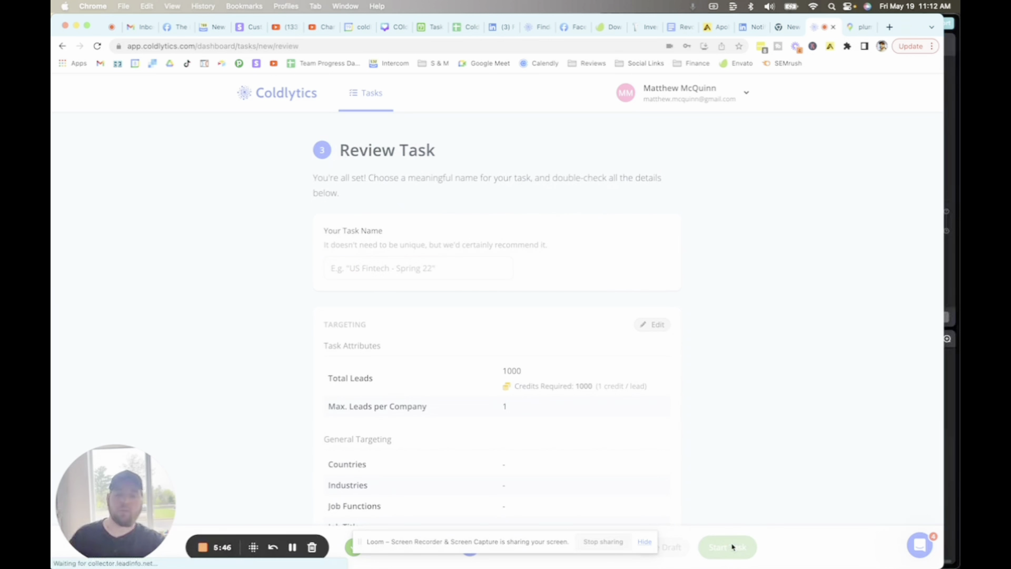
left_click(412, 270)
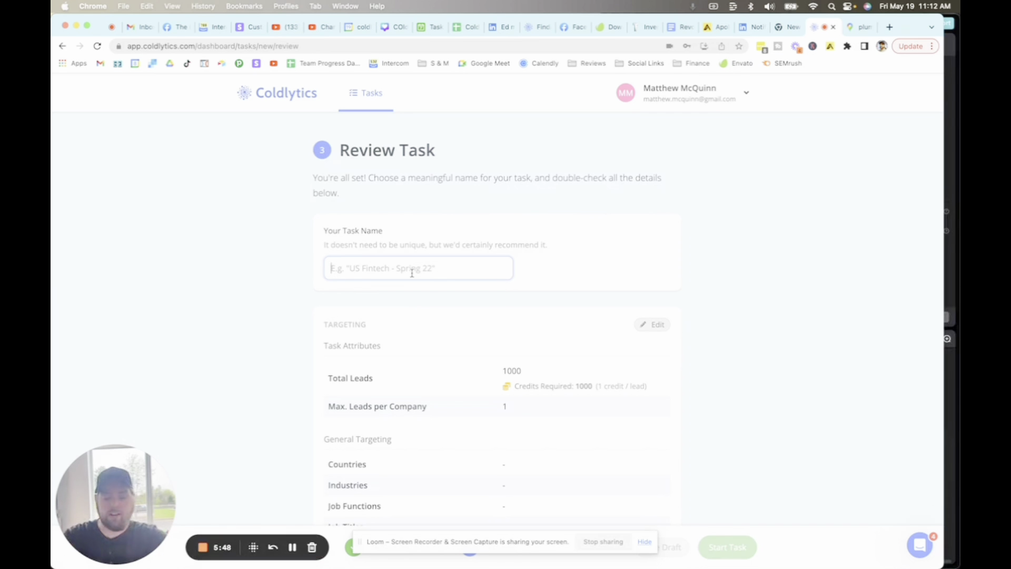
type("plumbers in alle")
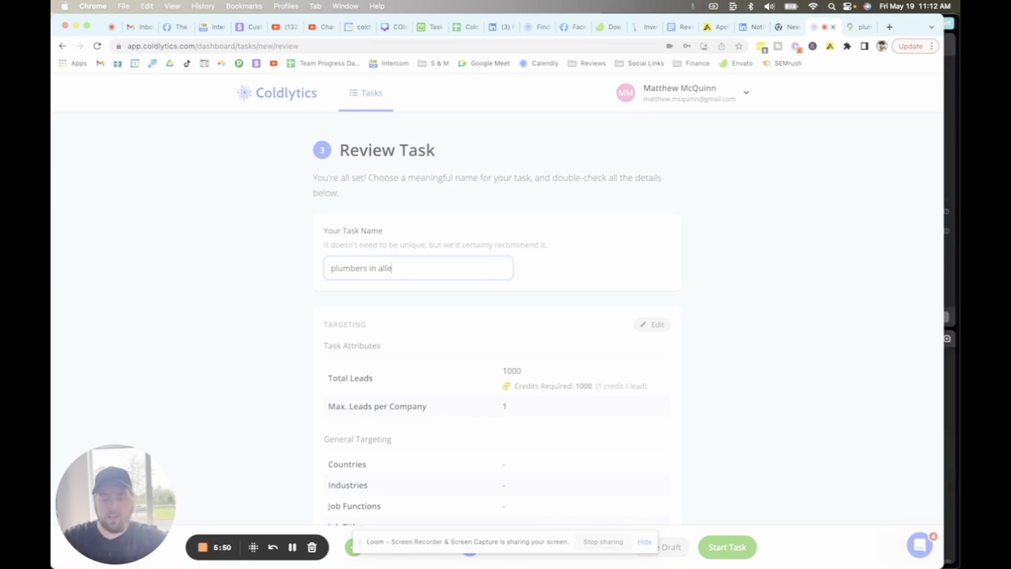
type("ntown PA")
left_click(727, 547)
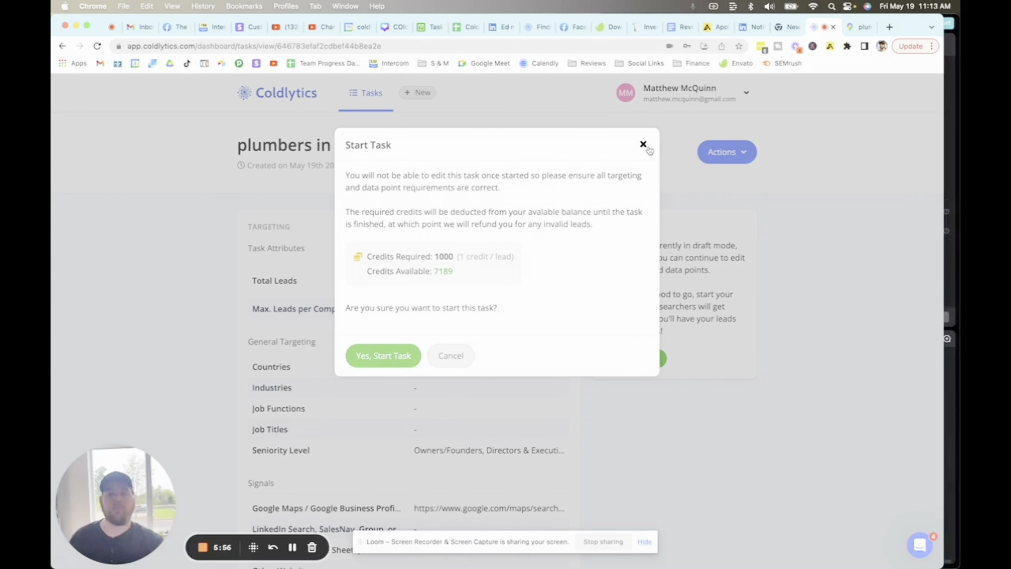
left_click(643, 144)
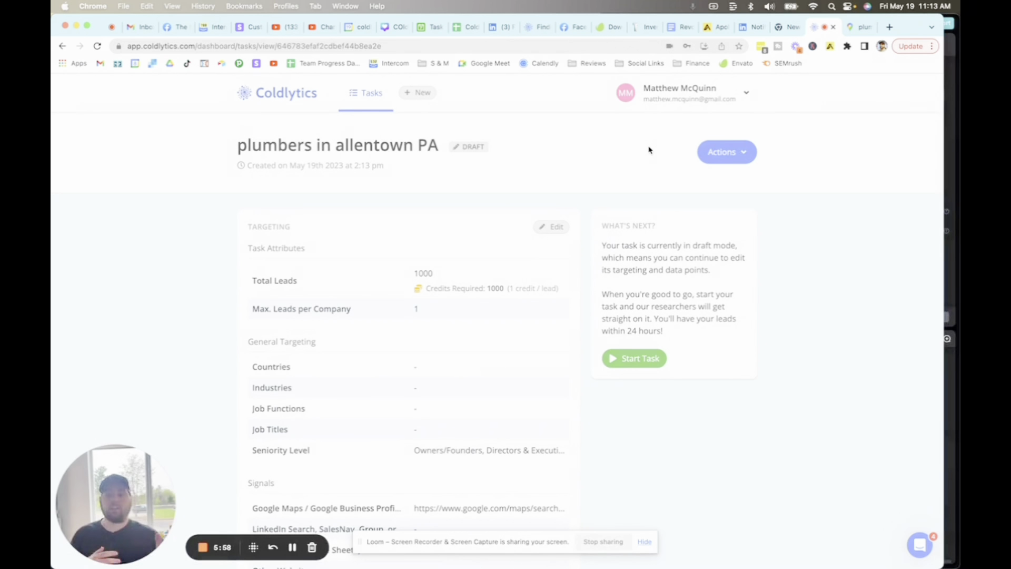